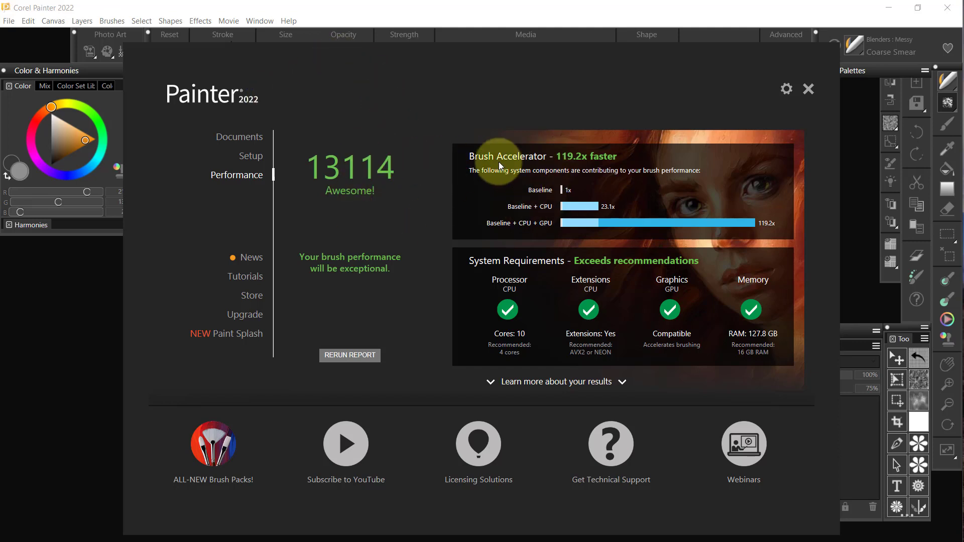
# Close the welcome screen, then show the Papers & Flow Maps panel and shift it left
pyautogui.click(807, 91)
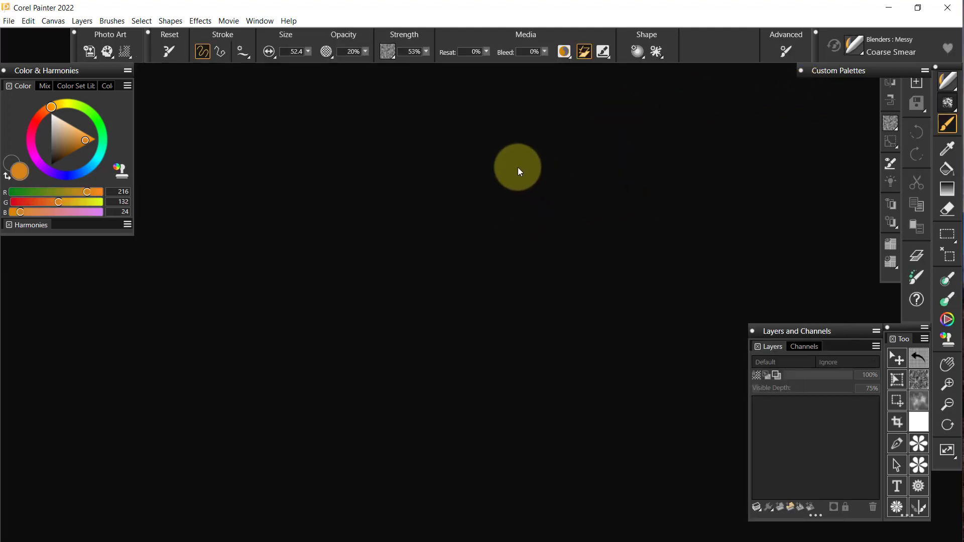
pyautogui.click(260, 21)
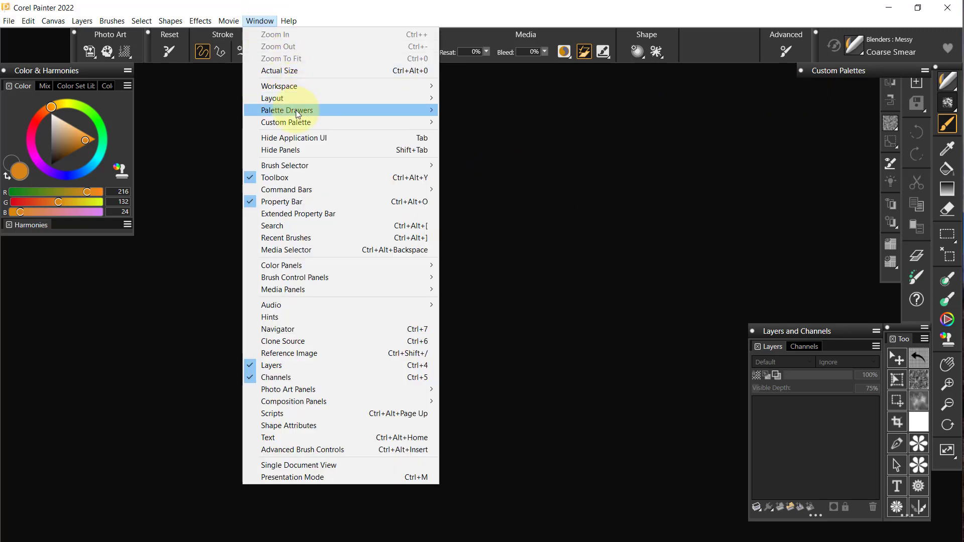
pyautogui.moveTo(296, 110)
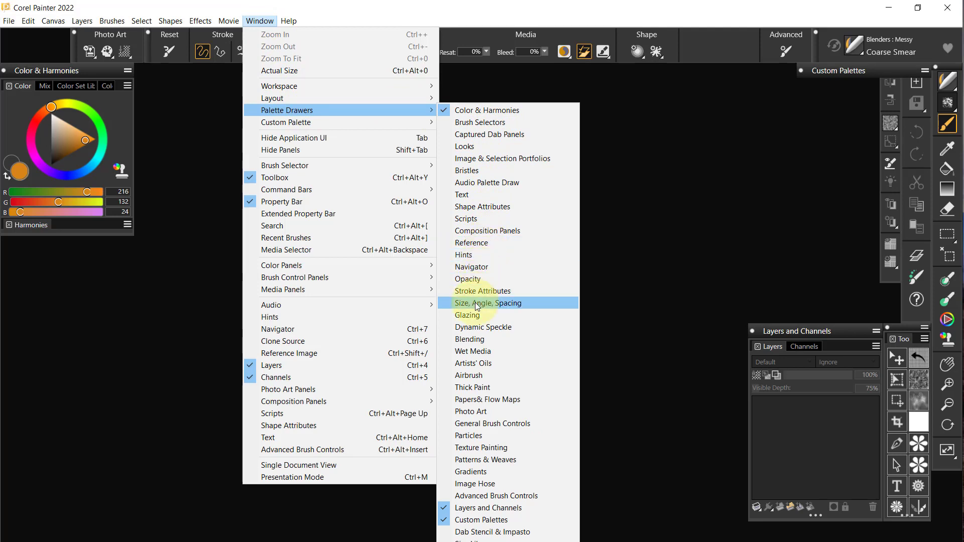
pyautogui.click(487, 399)
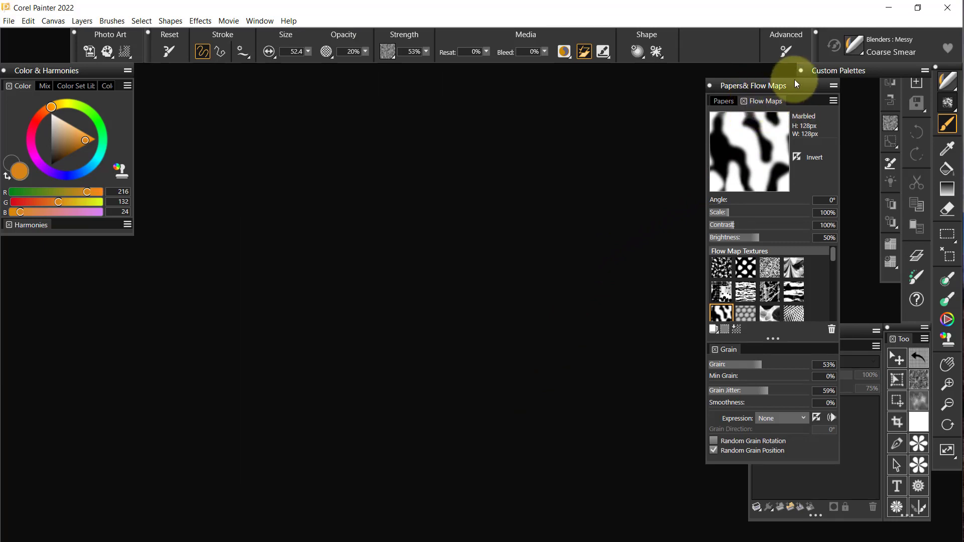
pyautogui.moveTo(794, 85); pyautogui.dragTo(649, 70)
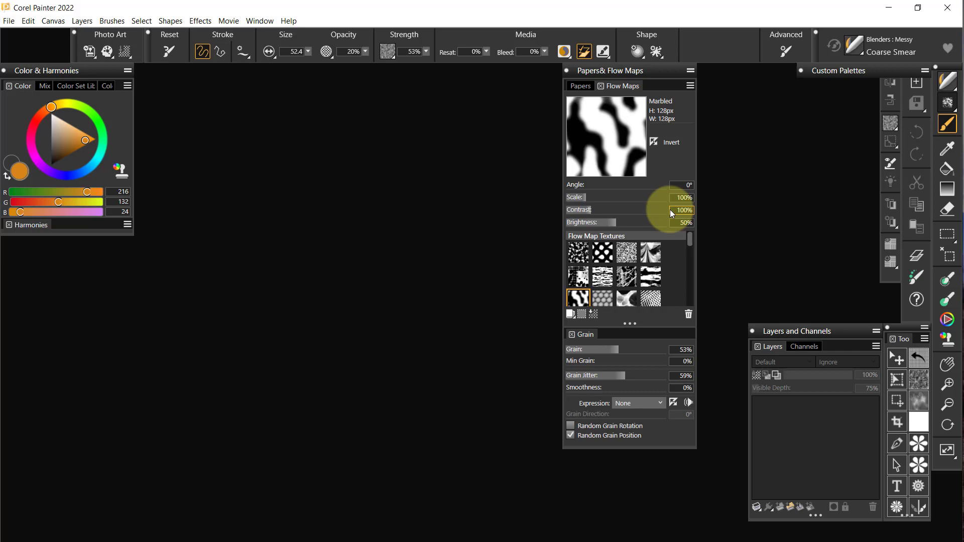
pyautogui.click(570, 314)
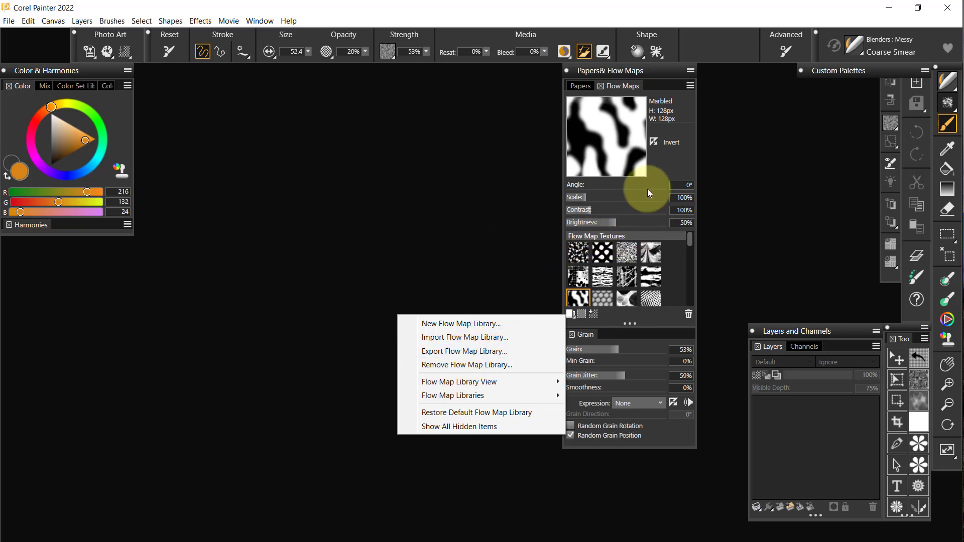
# Switch to the Papers tab and open its paper library management options
pyautogui.click(583, 88)
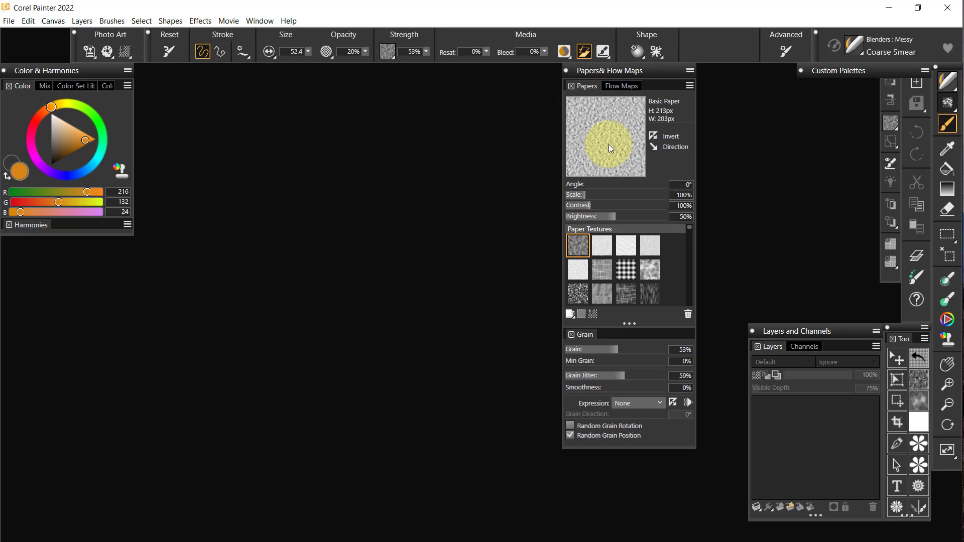
pyautogui.click(570, 315)
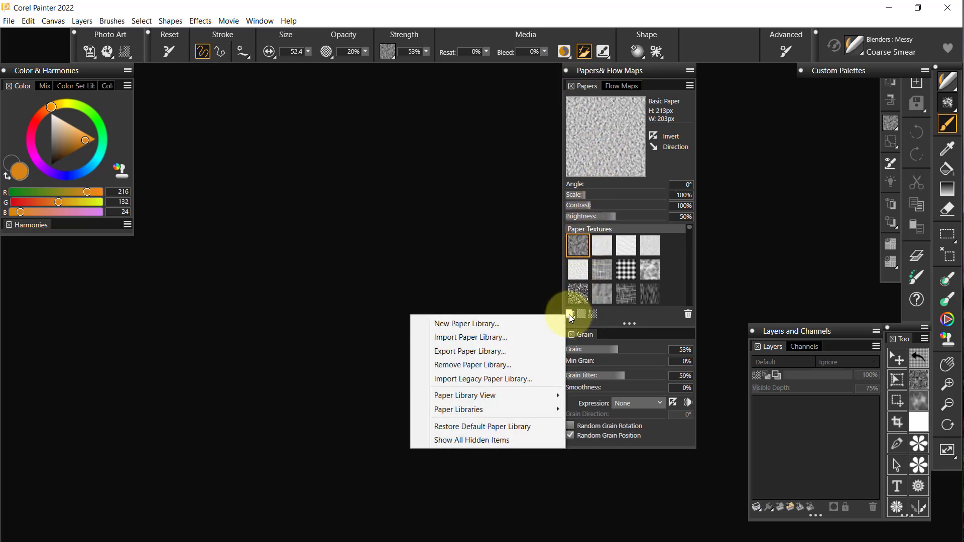
# Pick the traditional watercolour papers library in Export Paper Library and confirm it
pyautogui.click(492, 354)
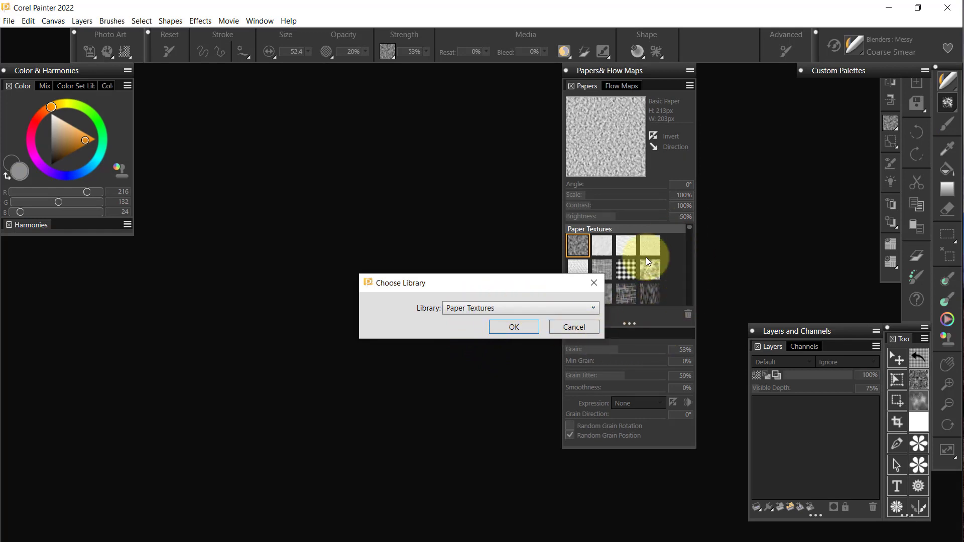
pyautogui.click(592, 309)
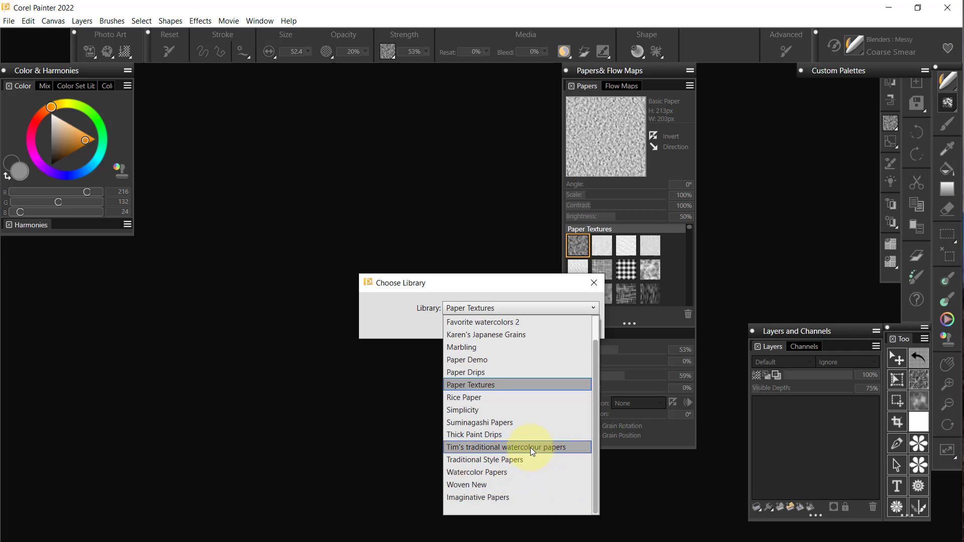
pyautogui.moveTo(594, 350); pyautogui.dragTo(596, 315)
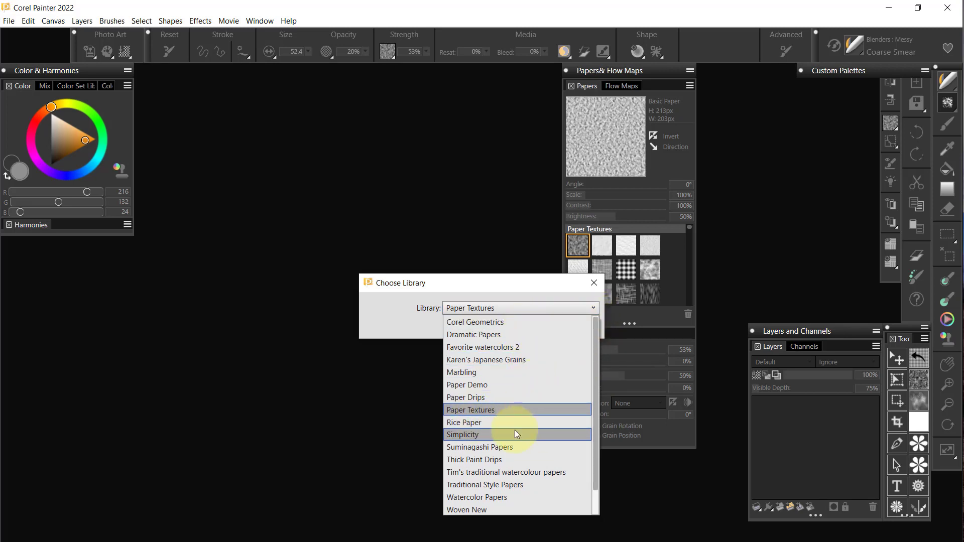
pyautogui.scroll(-1, 514, 431)
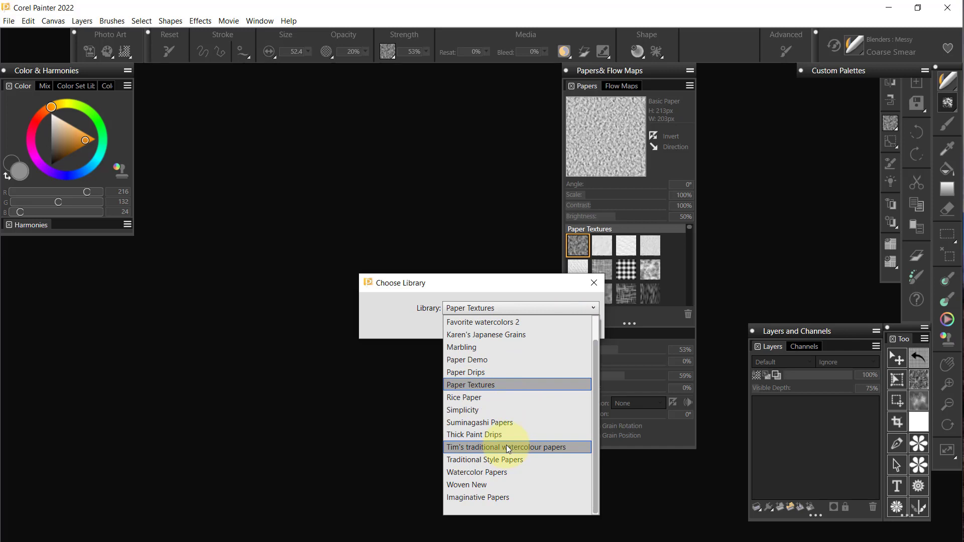
pyautogui.click(506, 446)
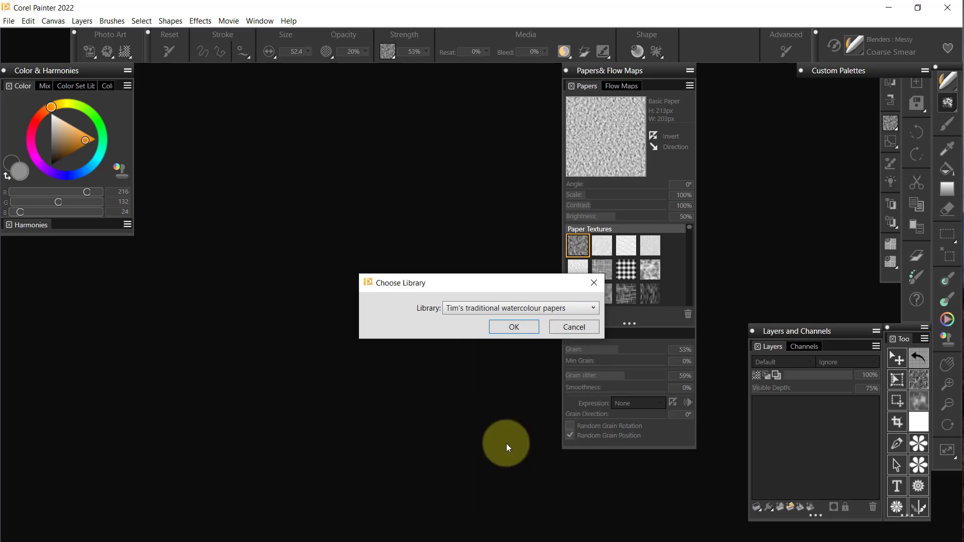
pyautogui.click(514, 327)
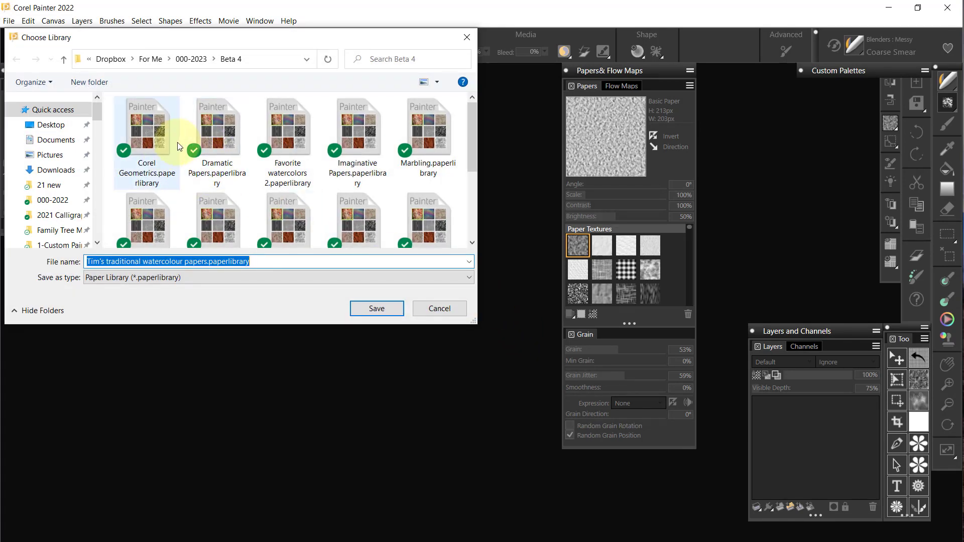
# Save the exported library into Painter Step by Step\Resources\Papers
pyautogui.click(186, 59)
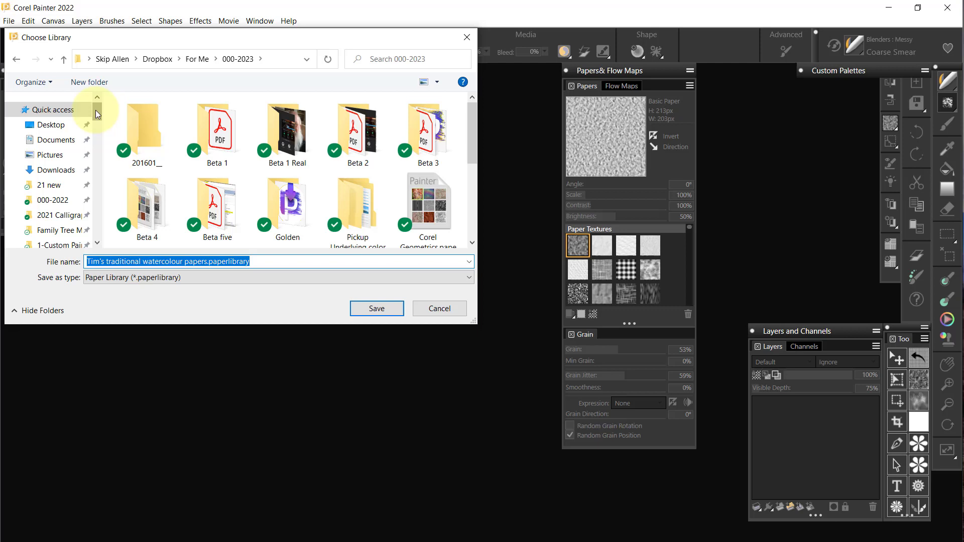
pyautogui.moveTo(95, 110); pyautogui.dragTo(96, 124)
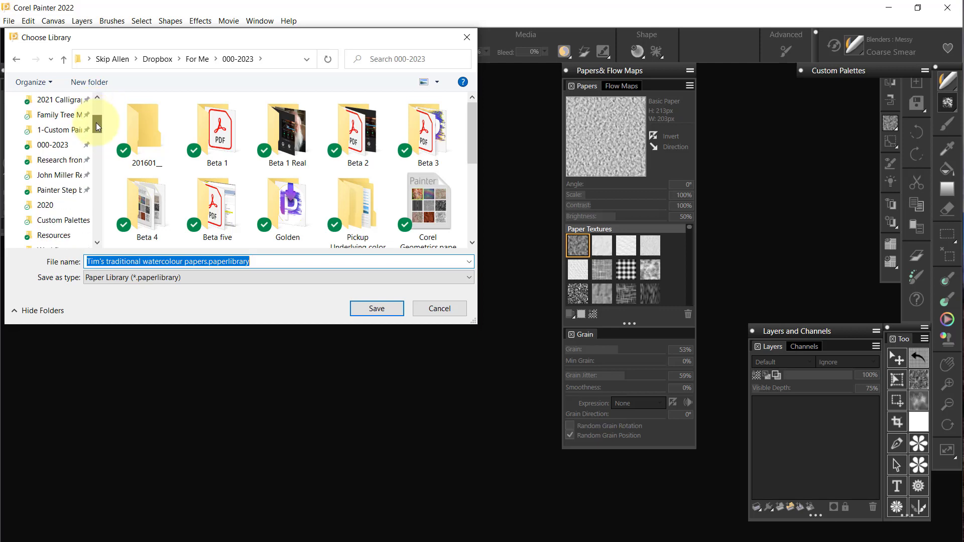
pyautogui.click(59, 189)
pyautogui.doubleClick(153, 119)
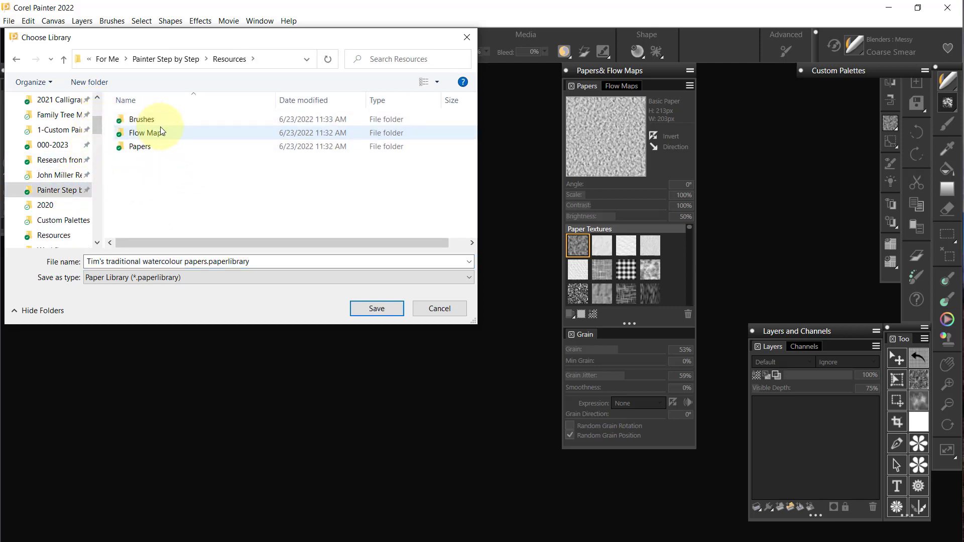
pyautogui.doubleClick(140, 147)
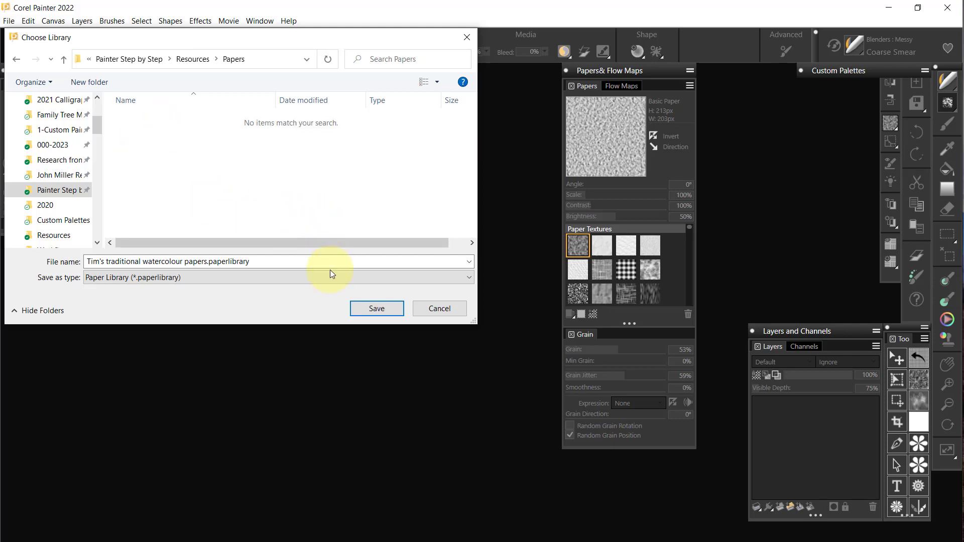
pyautogui.click(376, 308)
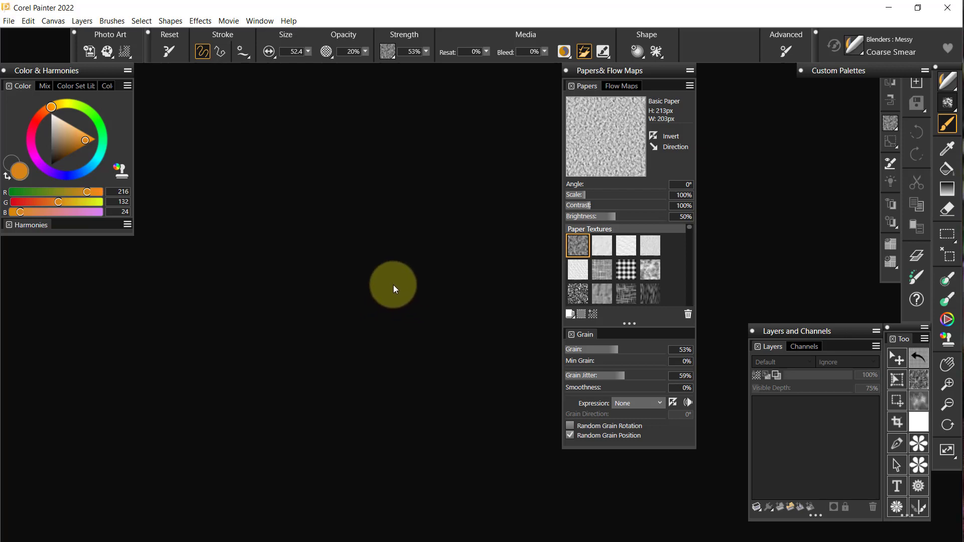
# Export Corel Geometrics via Export Paper Library and save it in the Papers folder
pyautogui.click(569, 315)
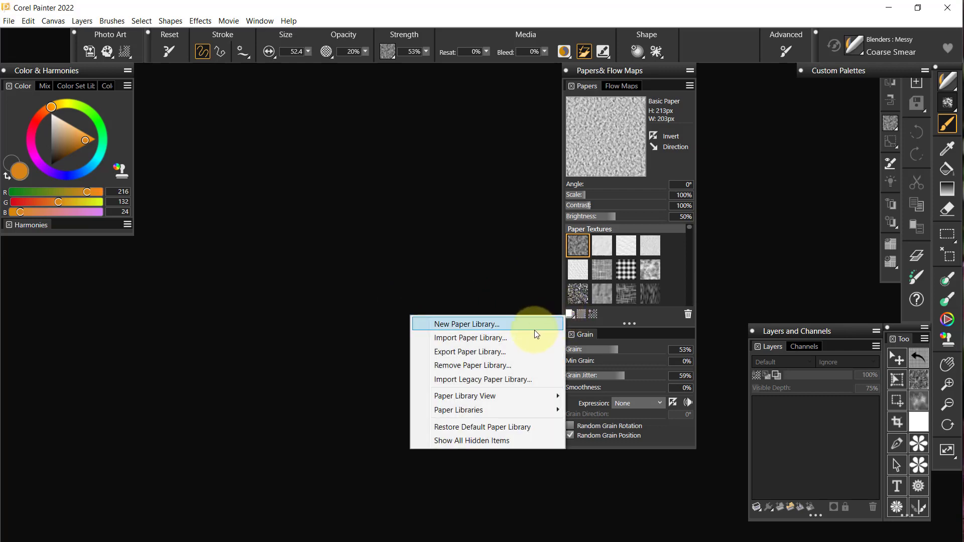
pyautogui.click(520, 351)
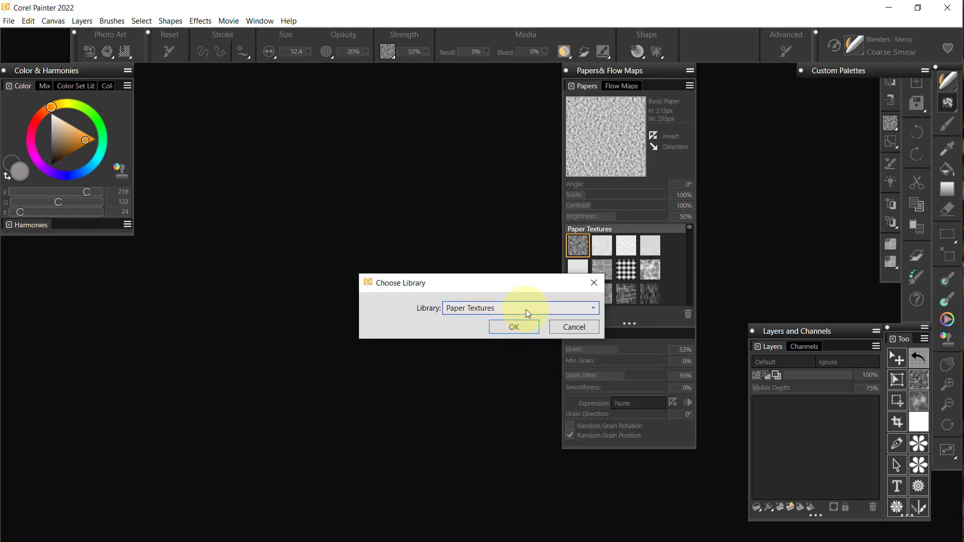
pyautogui.click(589, 307)
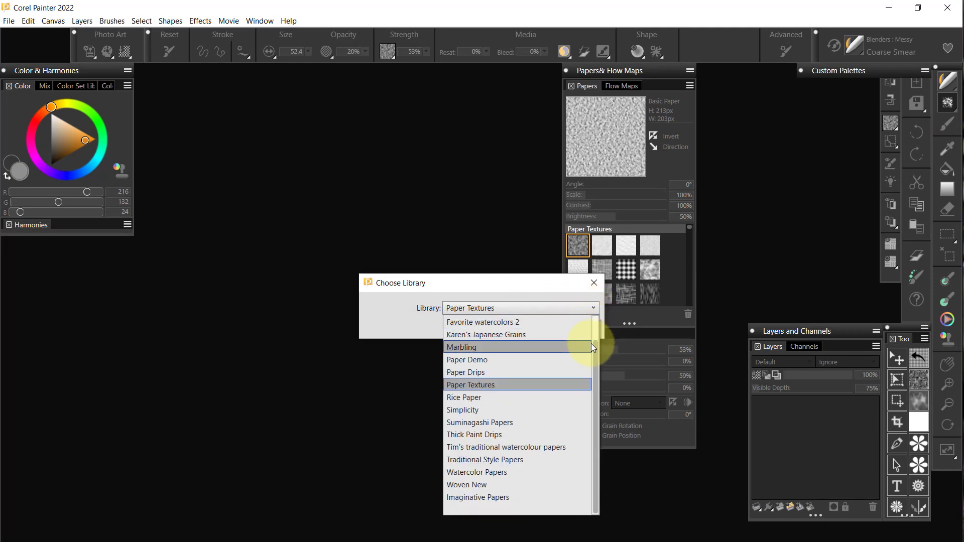
pyautogui.scroll(1, 598, 341)
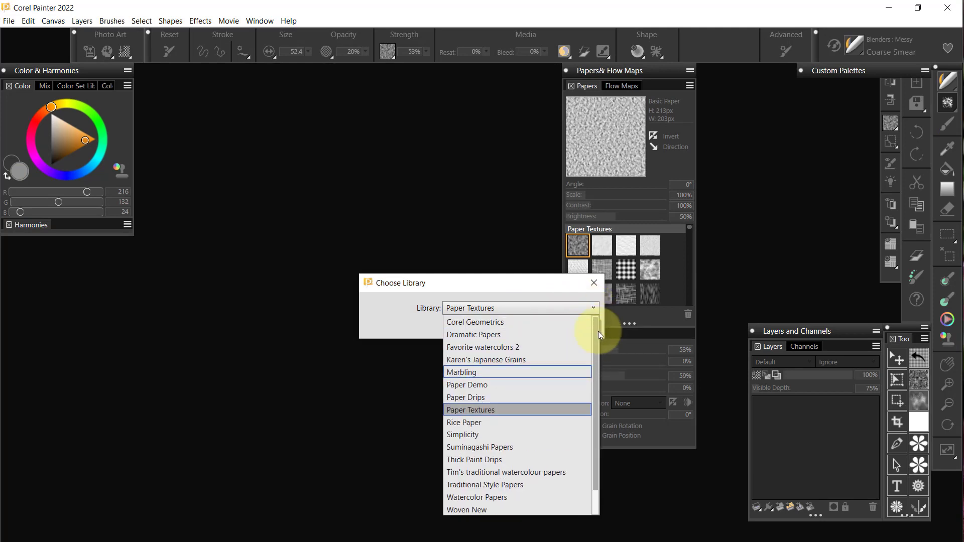
pyautogui.click(481, 323)
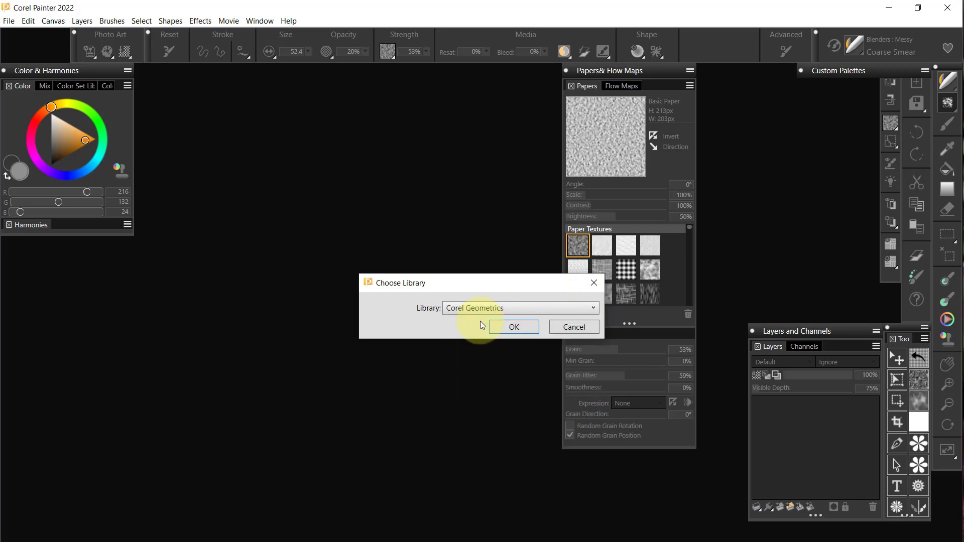
pyautogui.click(513, 326)
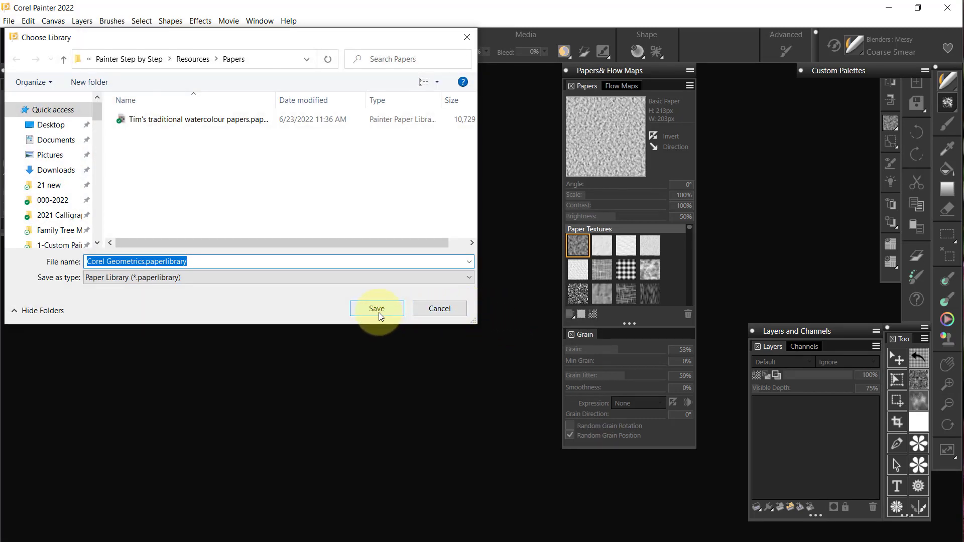
pyautogui.click(379, 308)
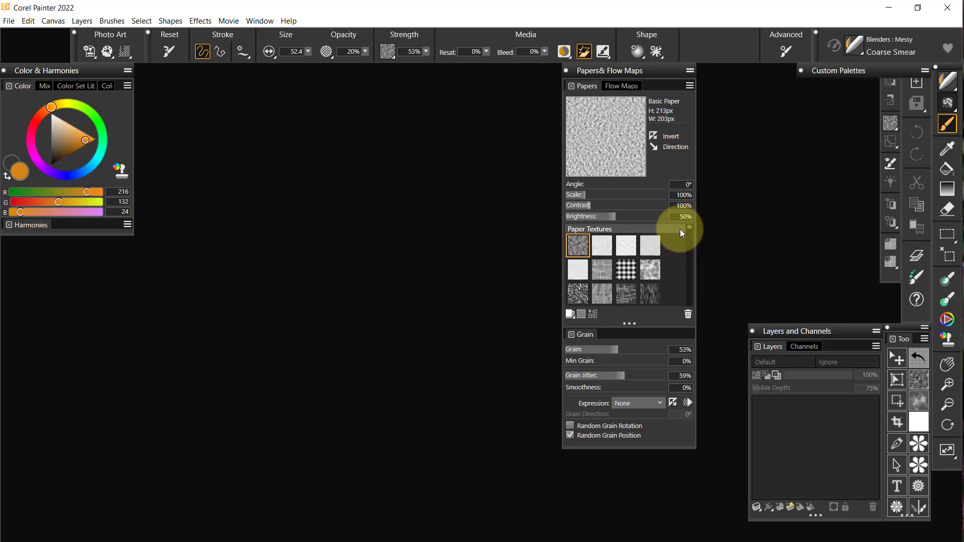
# Export the Dramatic Papers library and save its .paperlibrary file
pyautogui.click(568, 315)
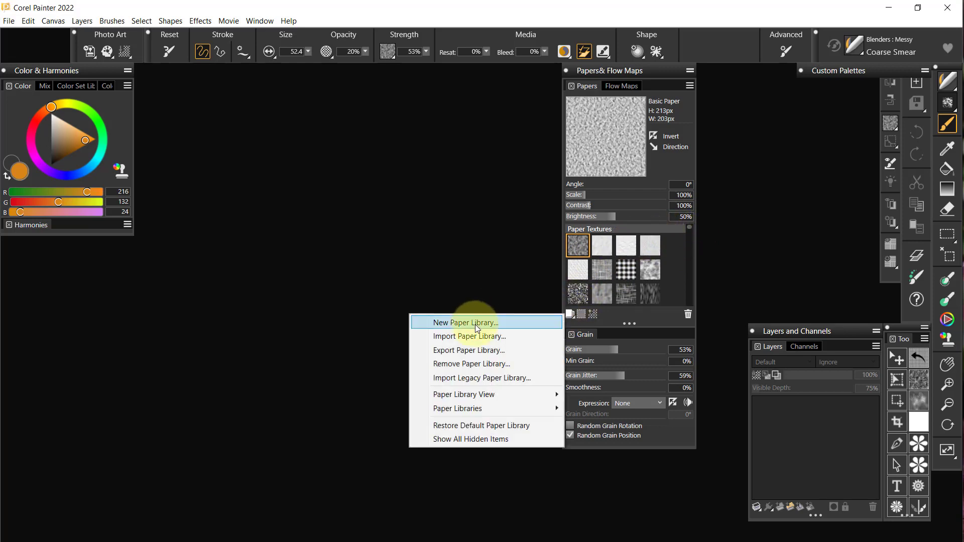
pyautogui.click(471, 351)
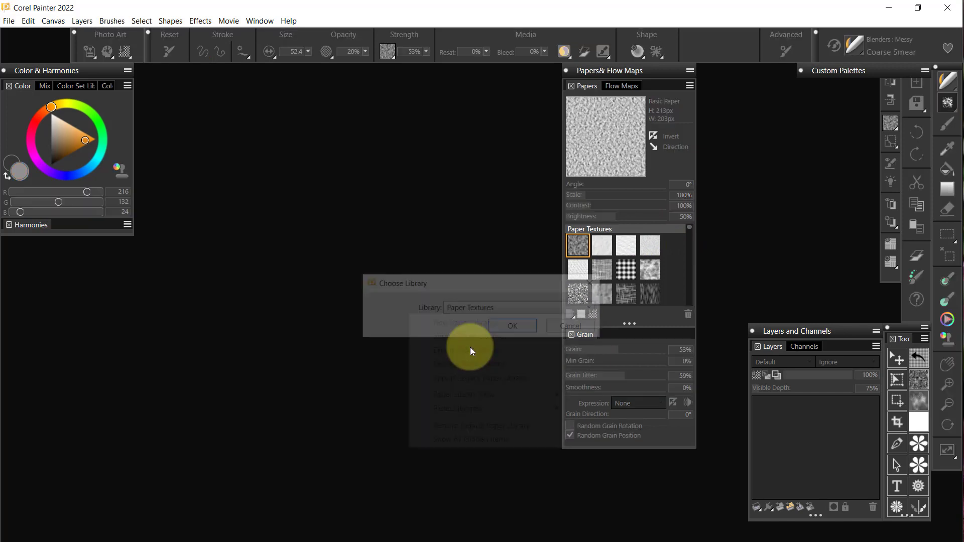
pyautogui.click(592, 307)
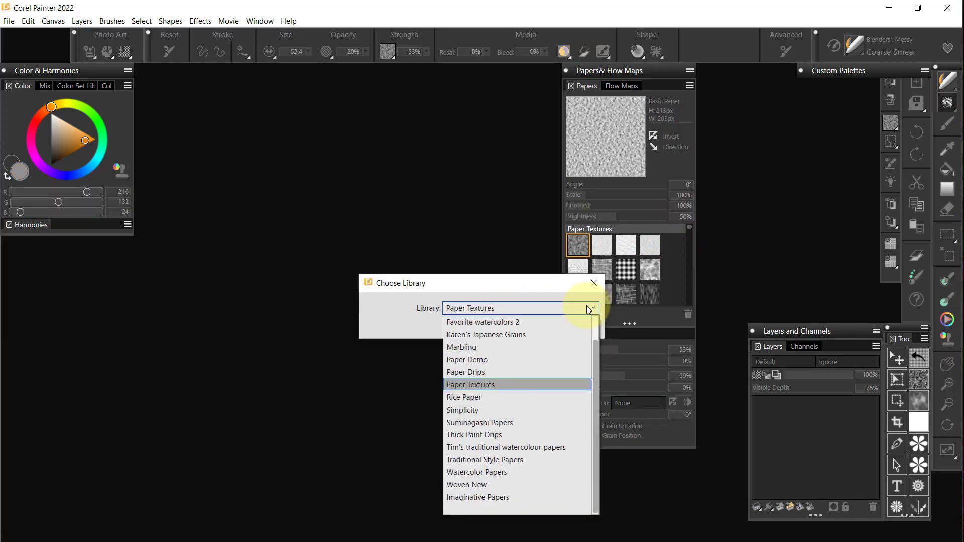
pyautogui.moveTo(594, 352); pyautogui.dragTo(599, 318)
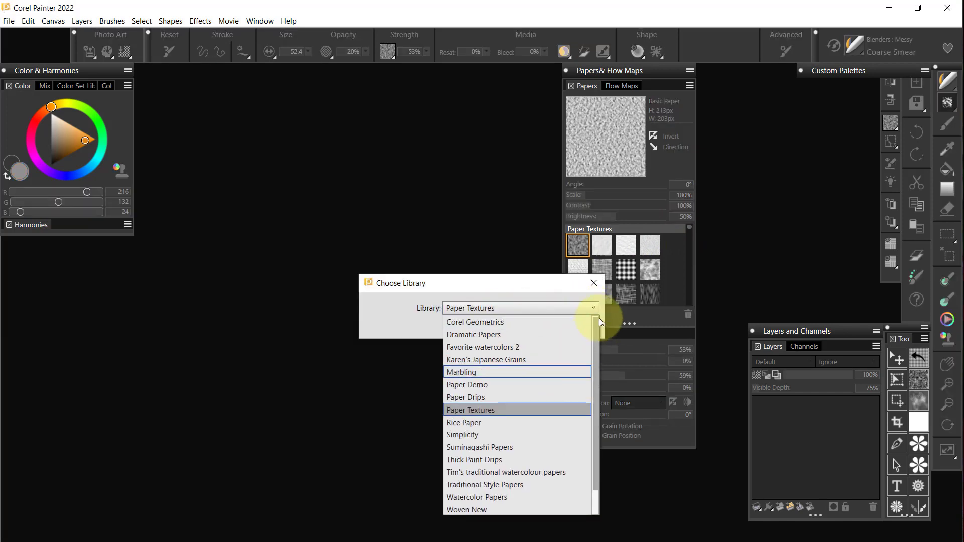
pyautogui.click(491, 335)
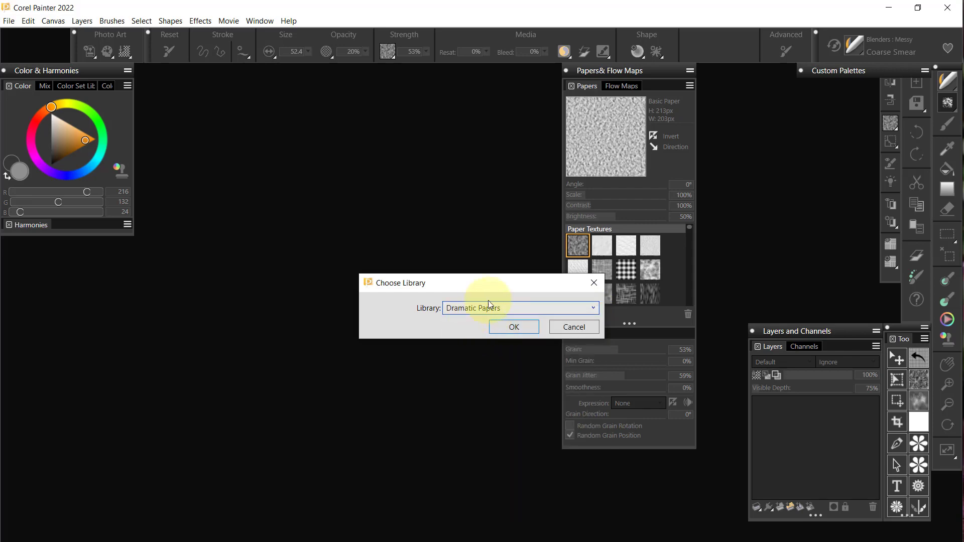
pyautogui.click(505, 330)
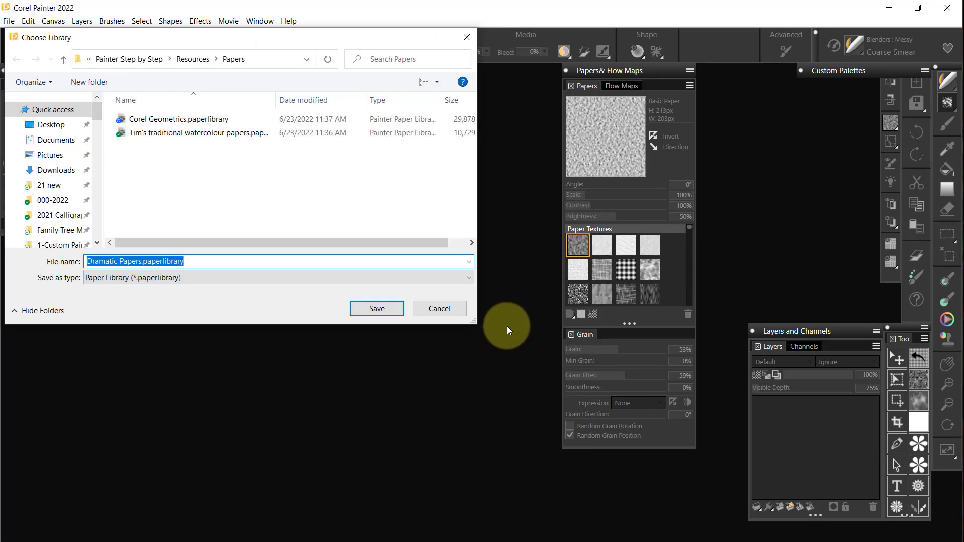
pyautogui.click(376, 309)
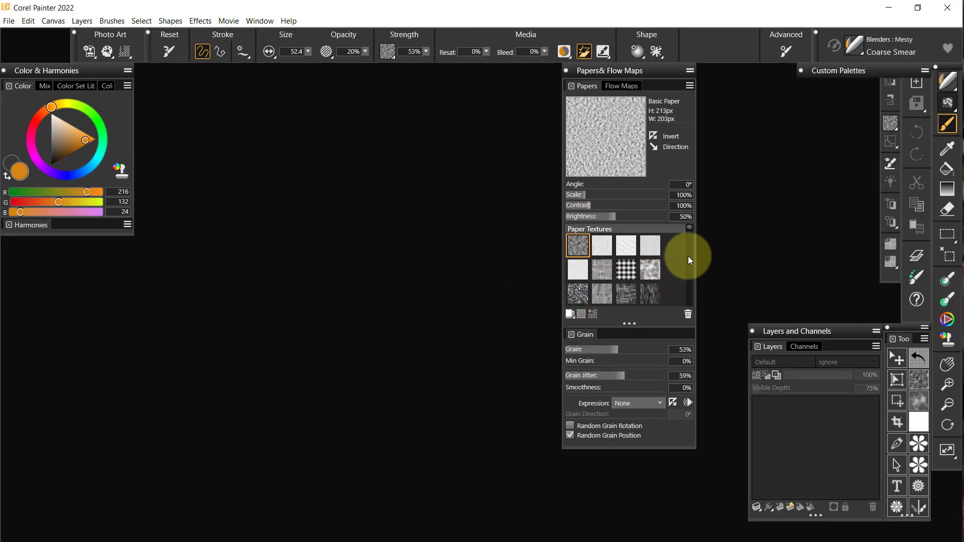
# Export the Paper Drips library, not Favorite watercolors 2, and save its file
pyautogui.click(569, 314)
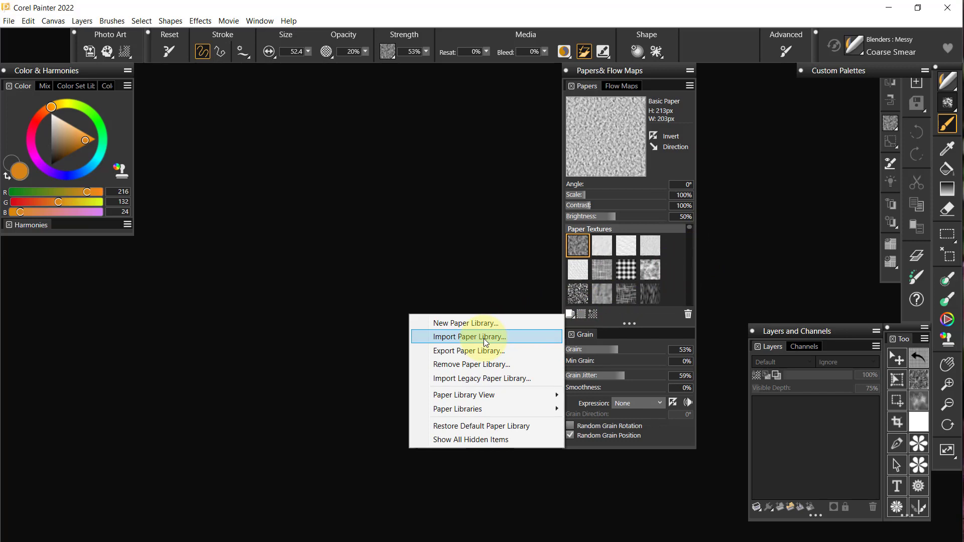
pyautogui.click(484, 352)
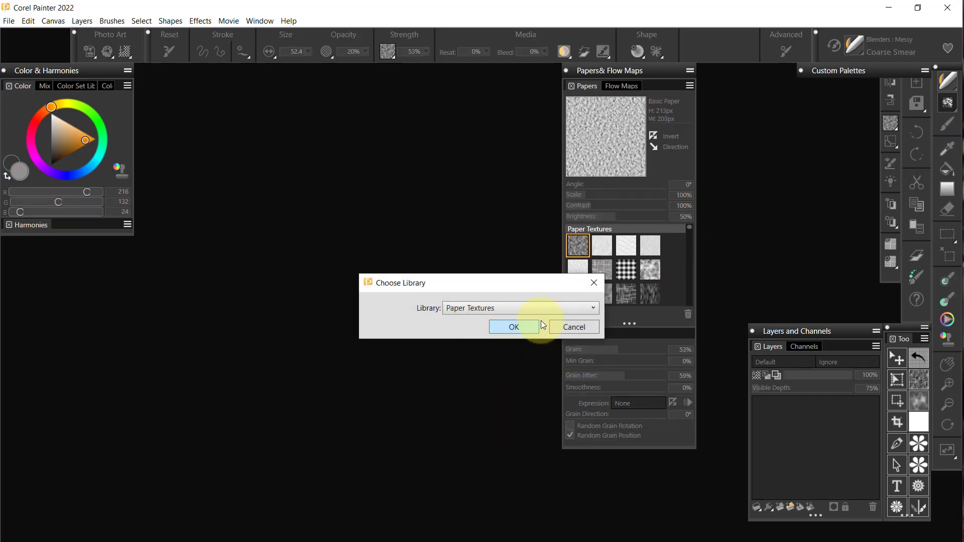
pyautogui.click(592, 307)
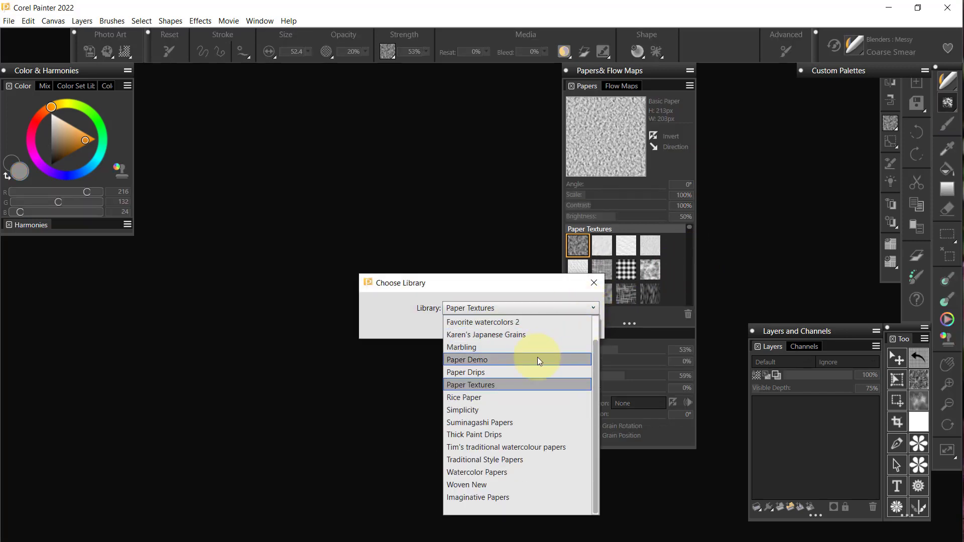
pyautogui.moveTo(592, 345); pyautogui.dragTo(595, 314)
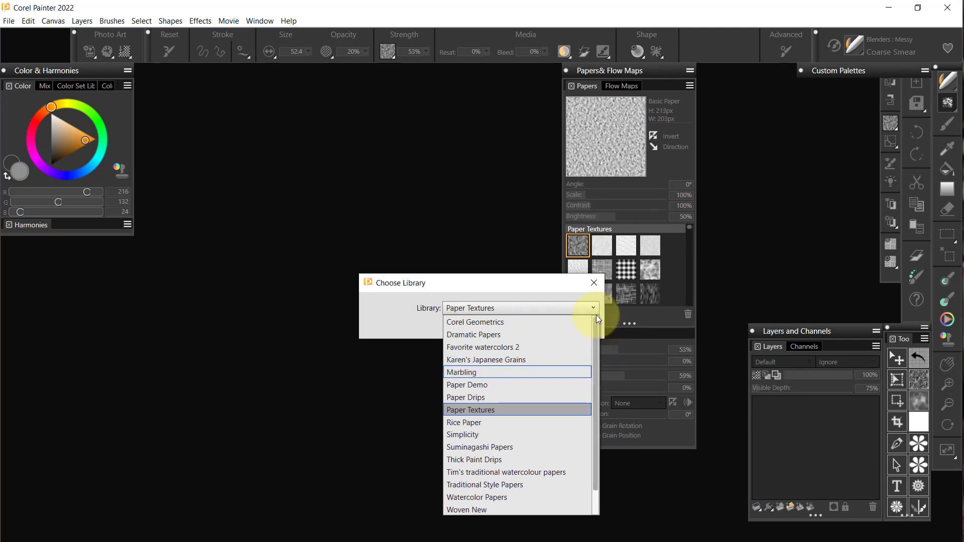
pyautogui.click(494, 348)
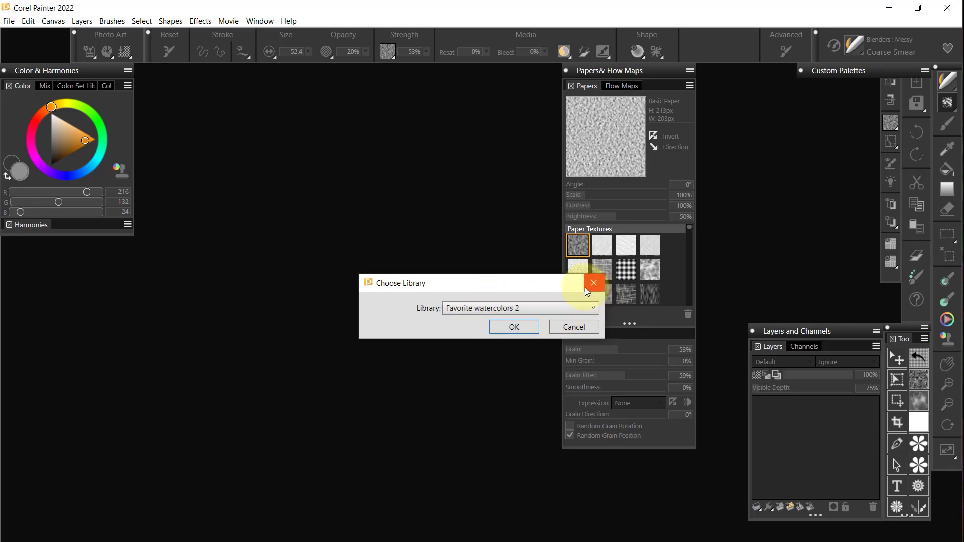
pyautogui.click(592, 304)
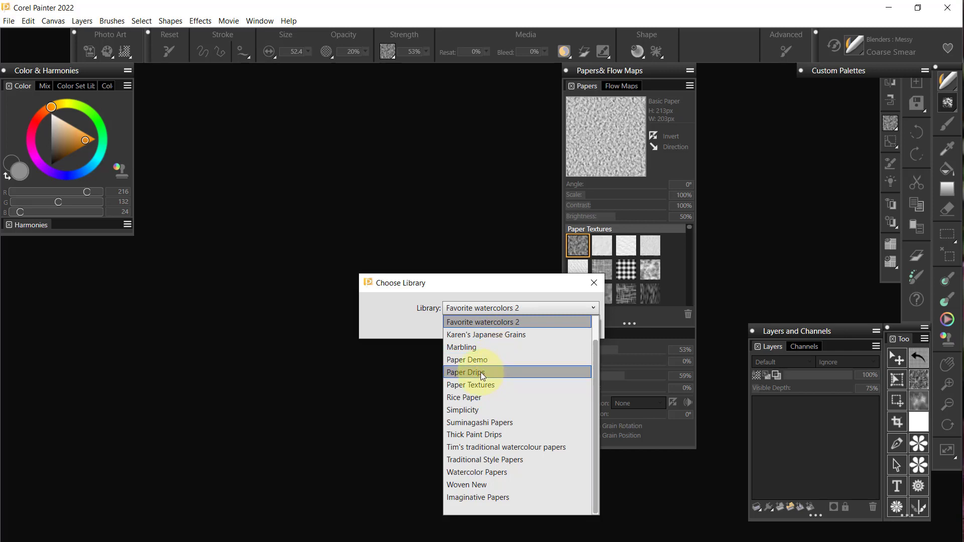
pyautogui.click(481, 372)
pyautogui.click(514, 328)
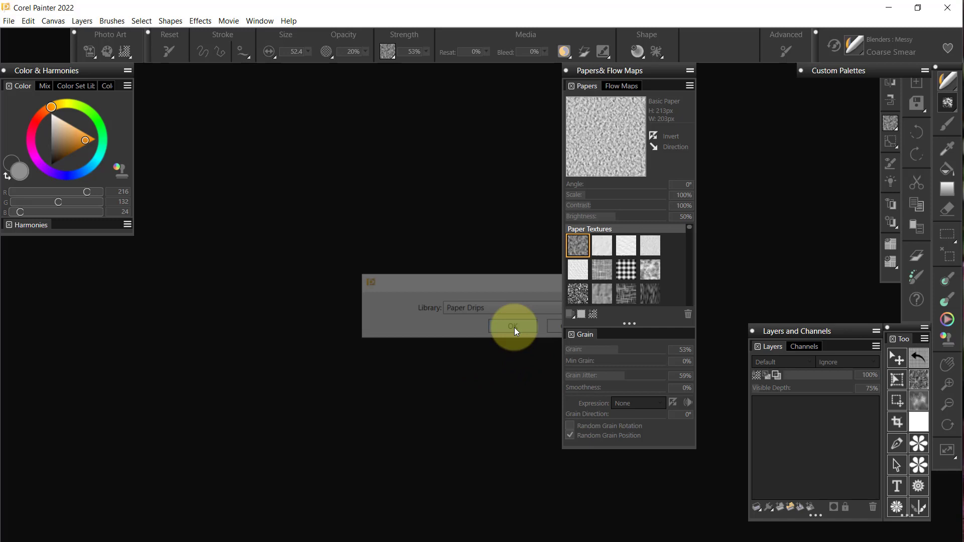
pyautogui.click(377, 308)
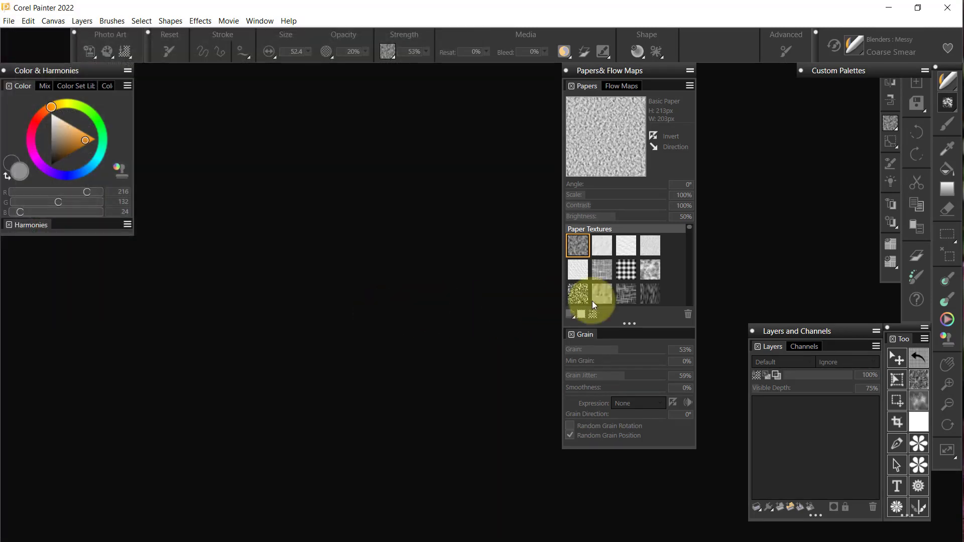
# Export the Simplicity paper library and save its .paperlibrary file
pyautogui.click(570, 314)
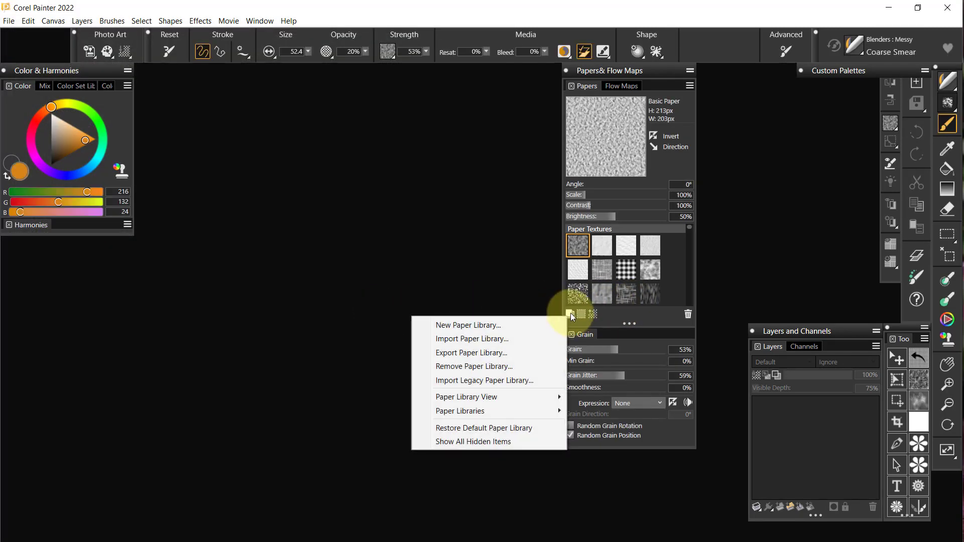
pyautogui.click(510, 357)
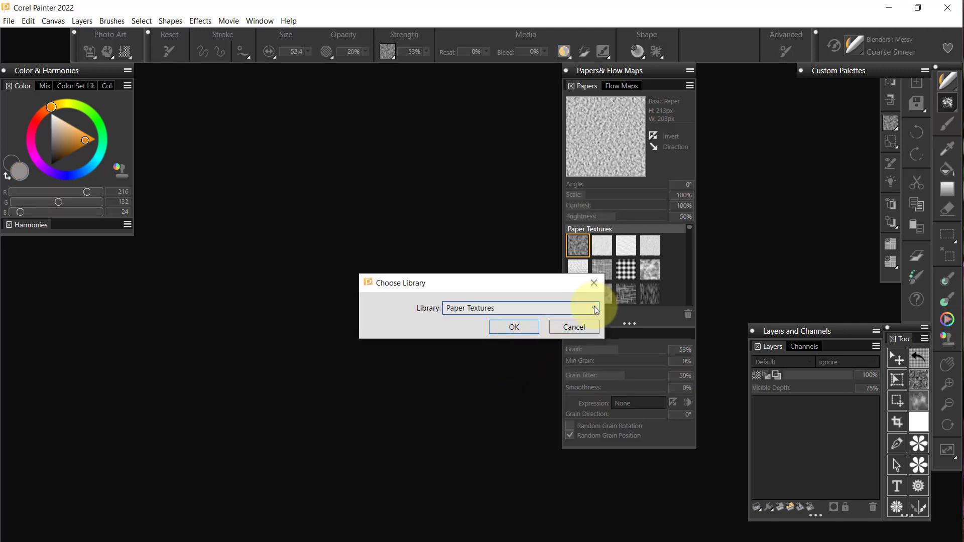
pyautogui.click(594, 308)
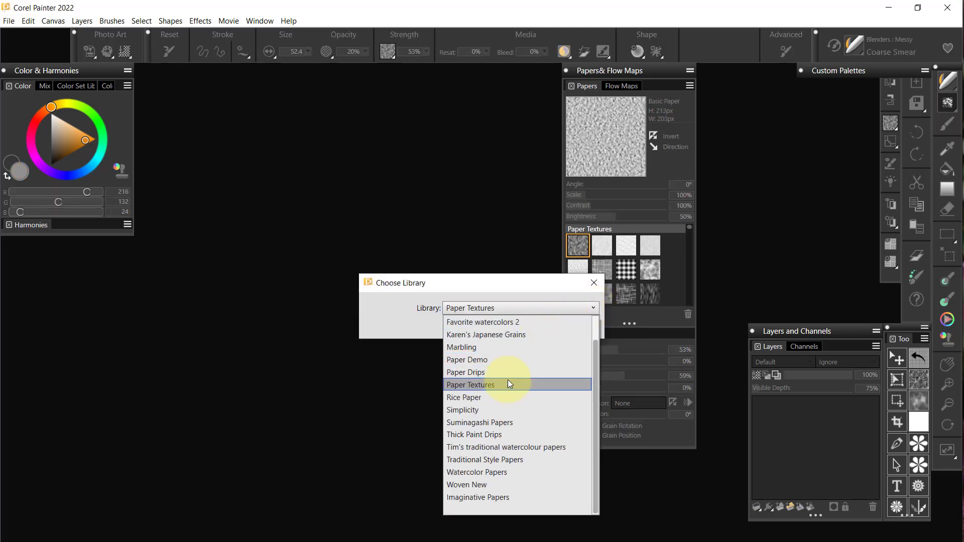
pyautogui.click(470, 411)
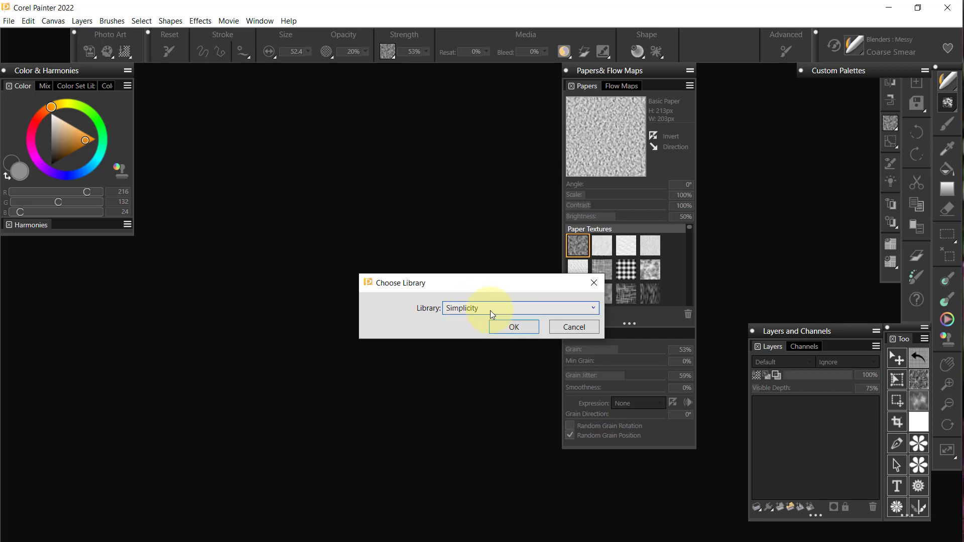
pyautogui.click(513, 328)
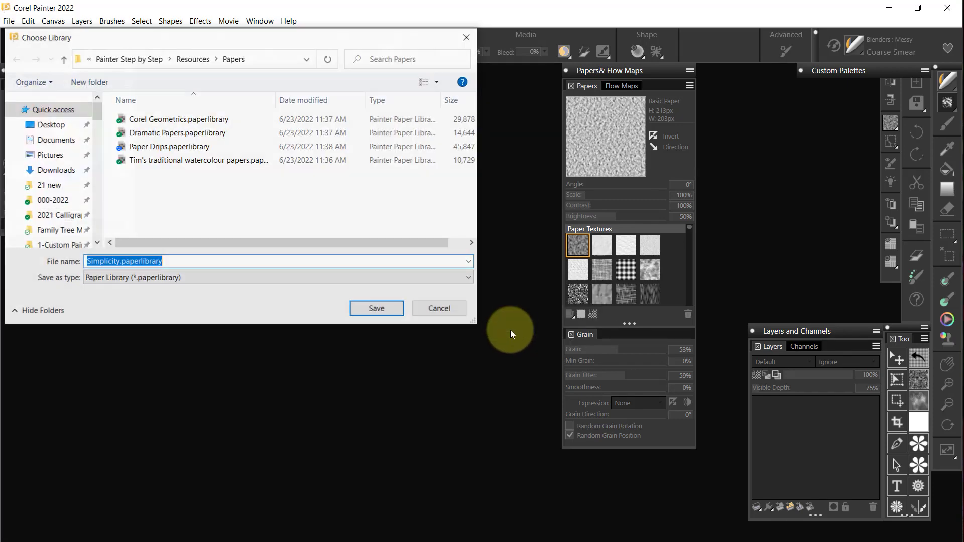
pyautogui.click(388, 311)
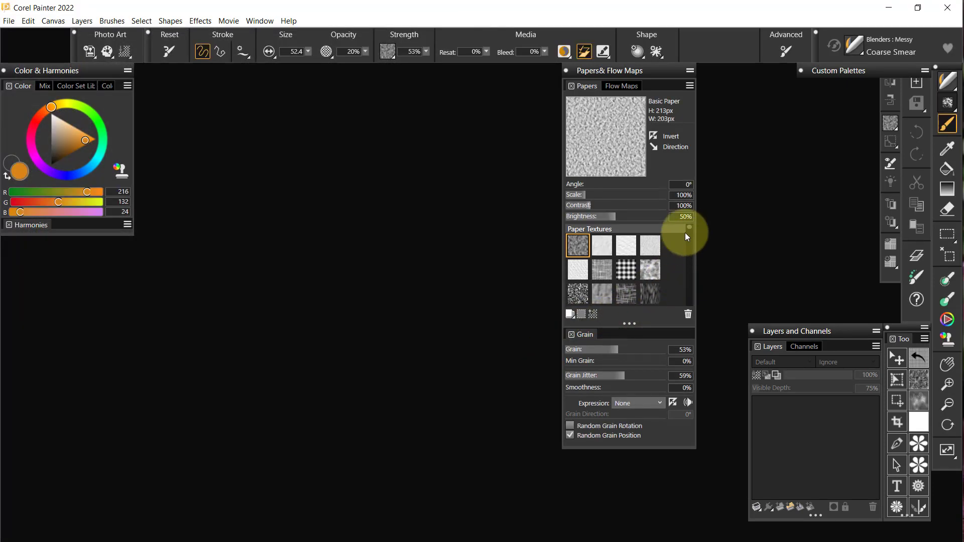
# Export the Suminagashi Papers library and save its .paperlibrary file
pyautogui.click(573, 315)
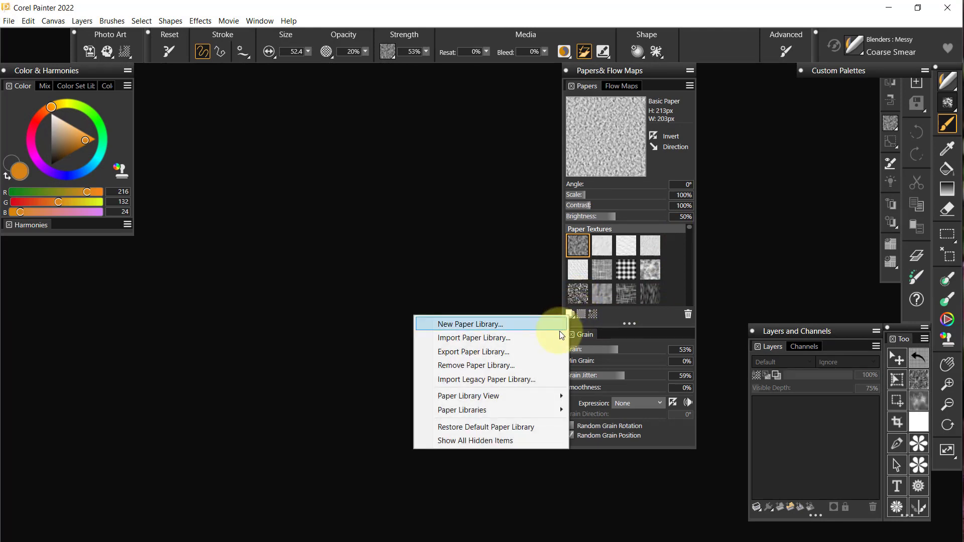
pyautogui.click(517, 351)
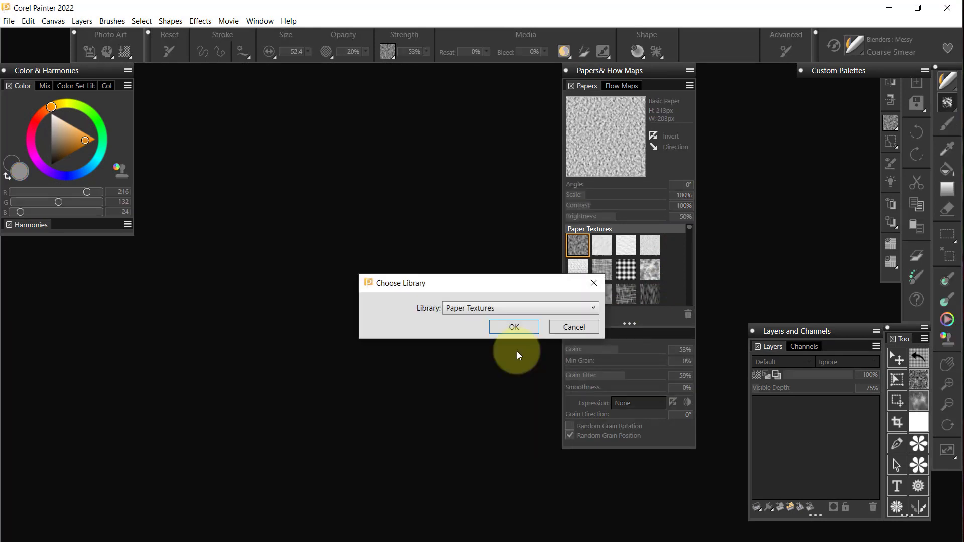
pyautogui.click(594, 309)
pyautogui.click(464, 420)
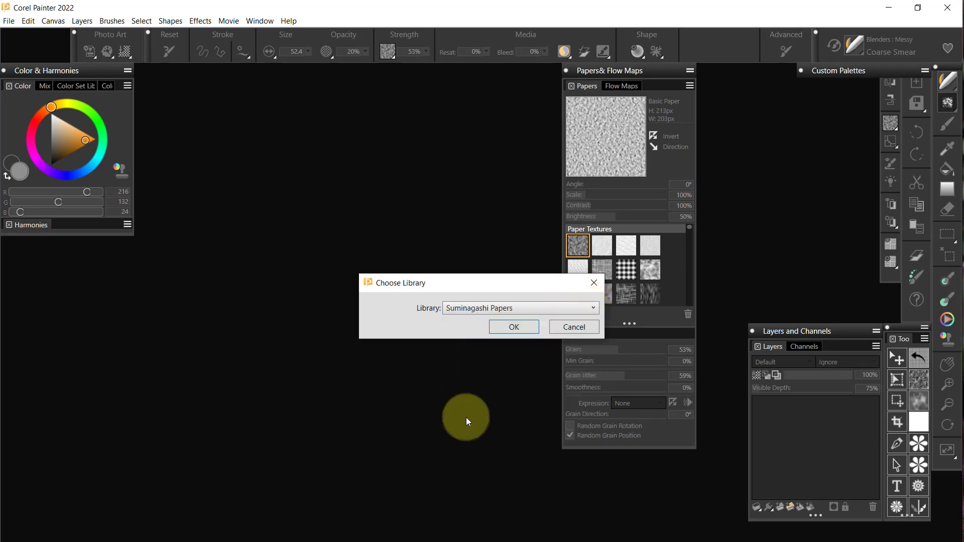
pyautogui.click(514, 324)
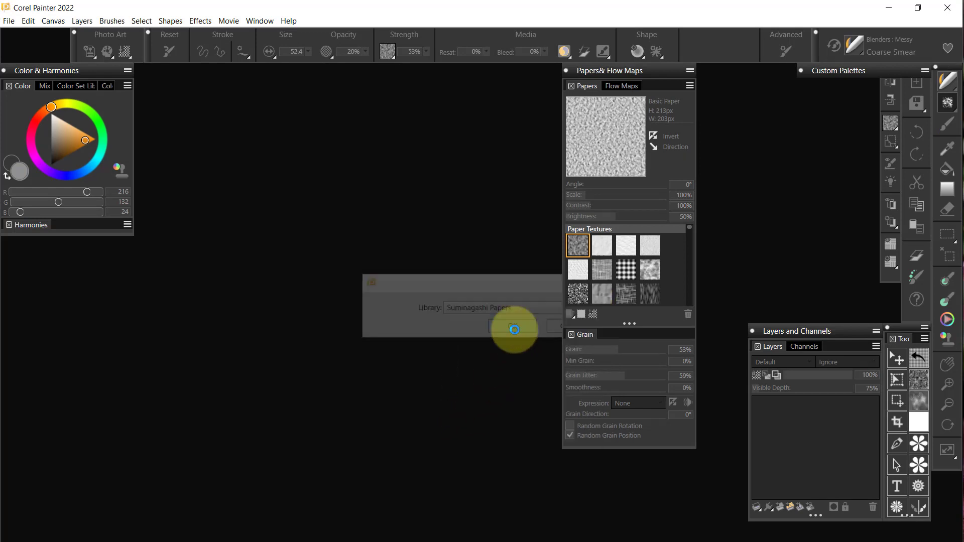
pyautogui.click(387, 309)
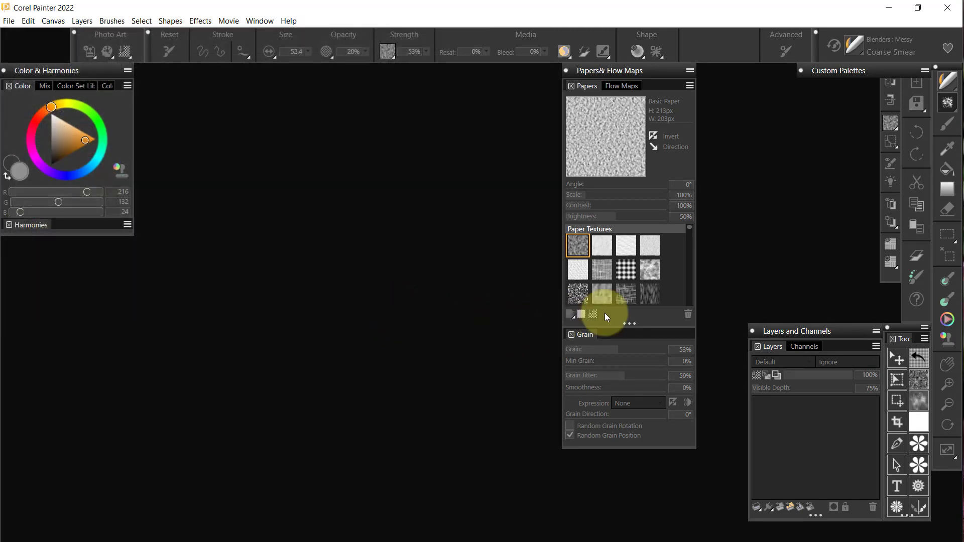
# Export the Thick Paint Drips paper library and save its file
pyautogui.click(569, 314)
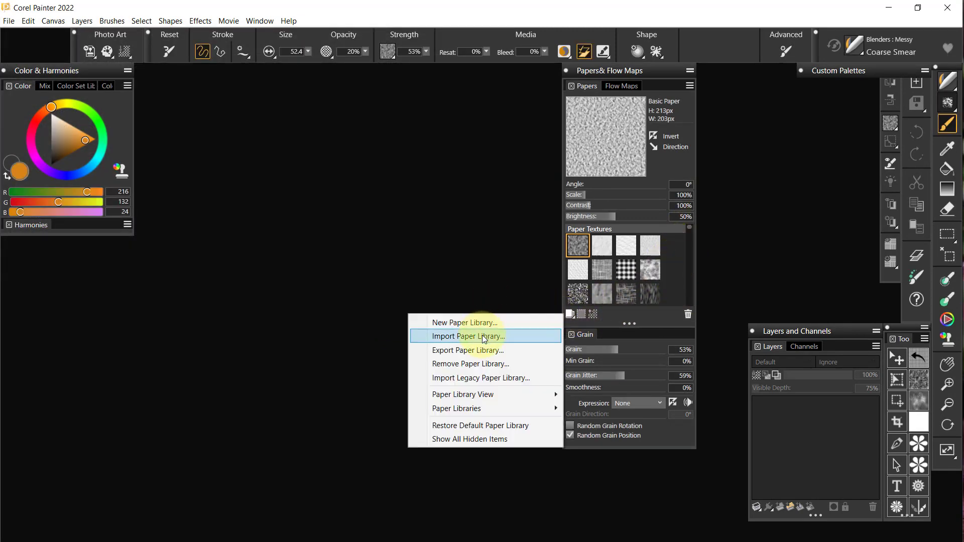
pyautogui.click(480, 348)
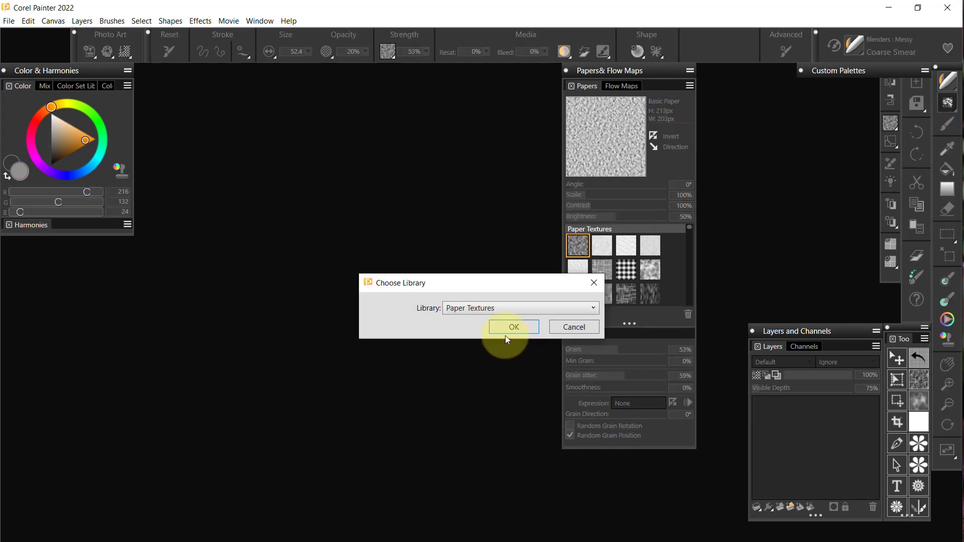
pyautogui.click(591, 308)
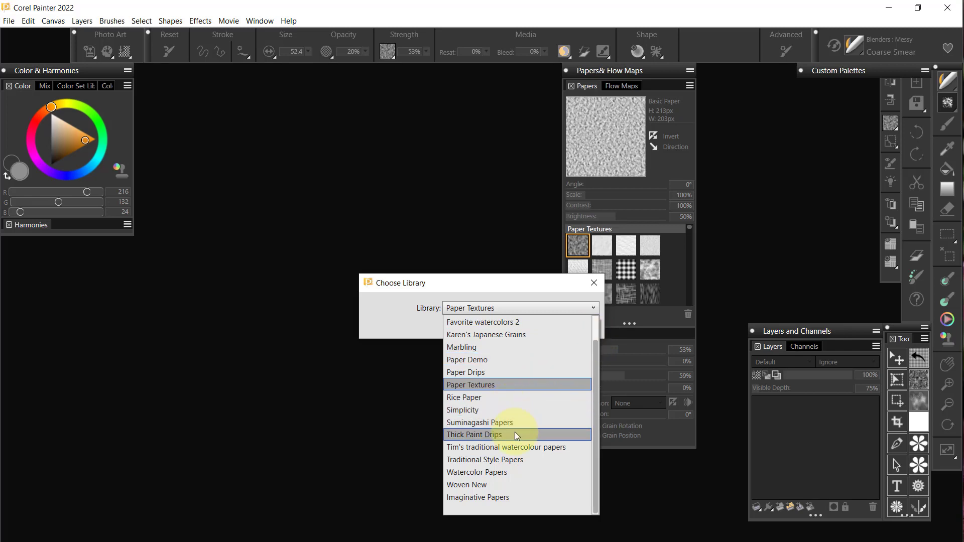
pyautogui.click(492, 435)
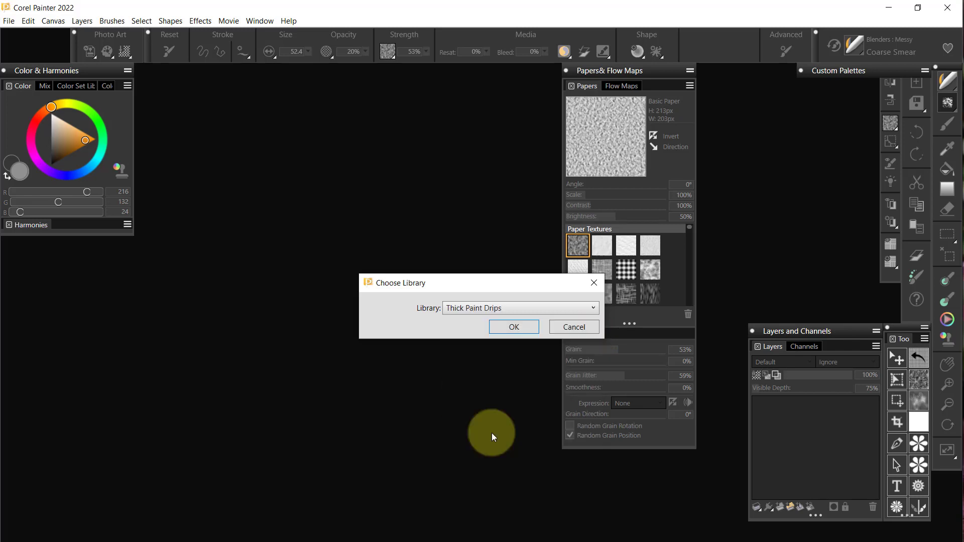
pyautogui.click(515, 327)
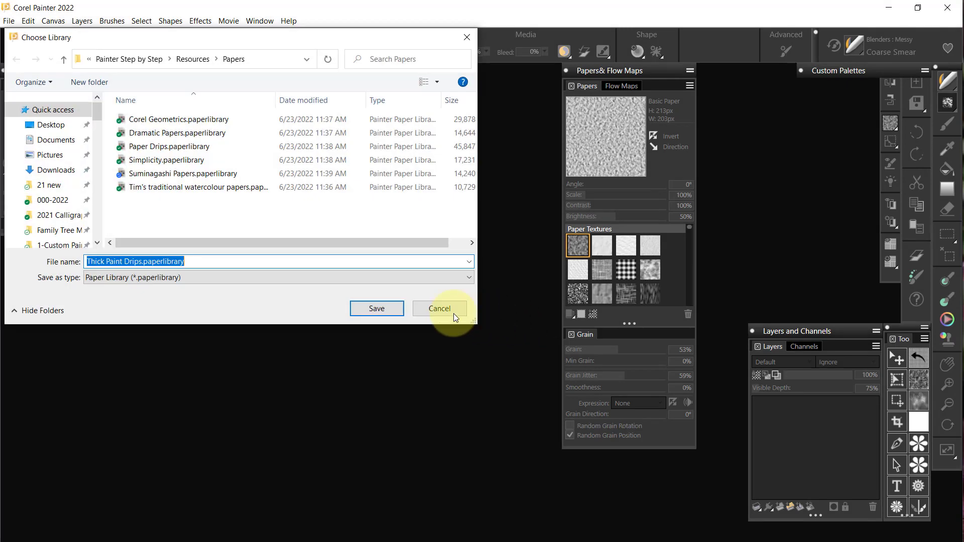
pyautogui.click(379, 308)
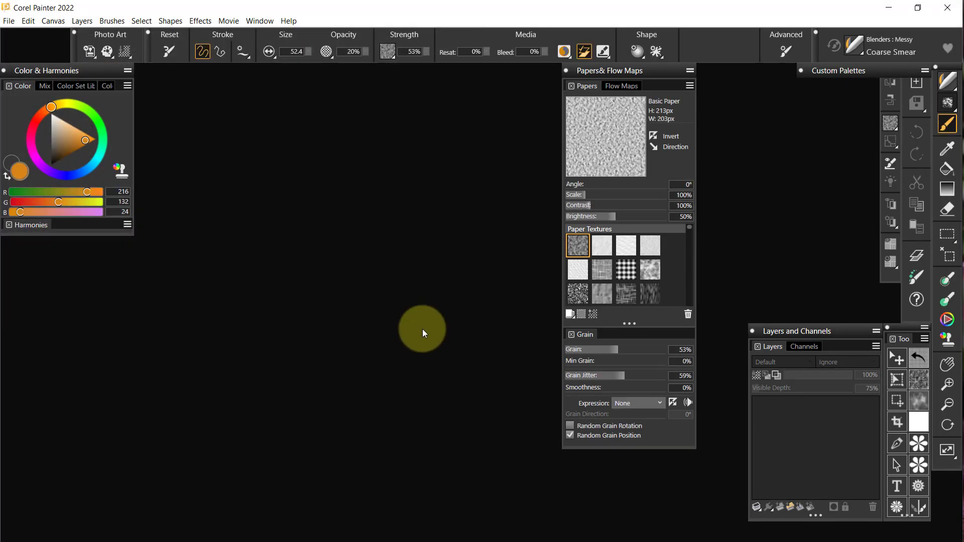
# Export the Traditional Style Papers library and save its file
pyautogui.click(569, 315)
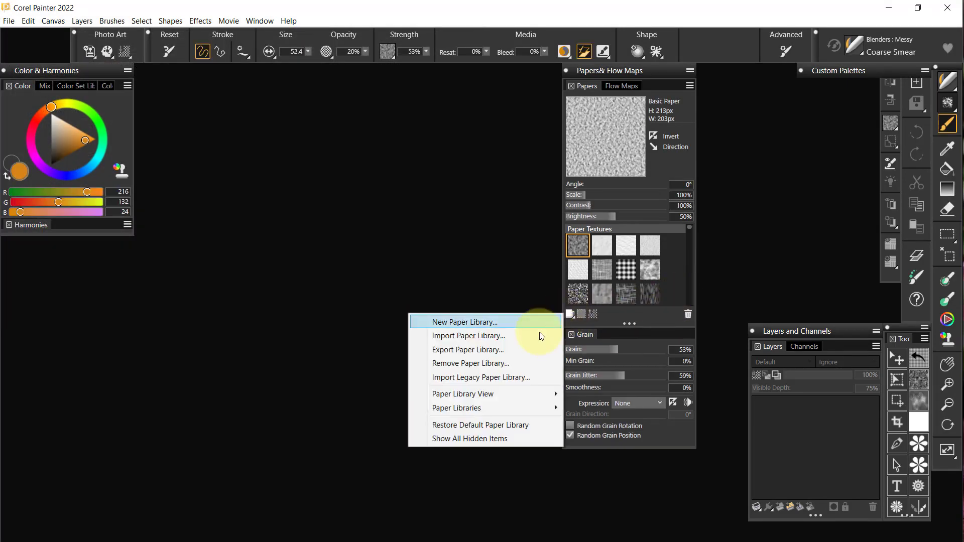
pyautogui.click(488, 349)
pyautogui.click(592, 307)
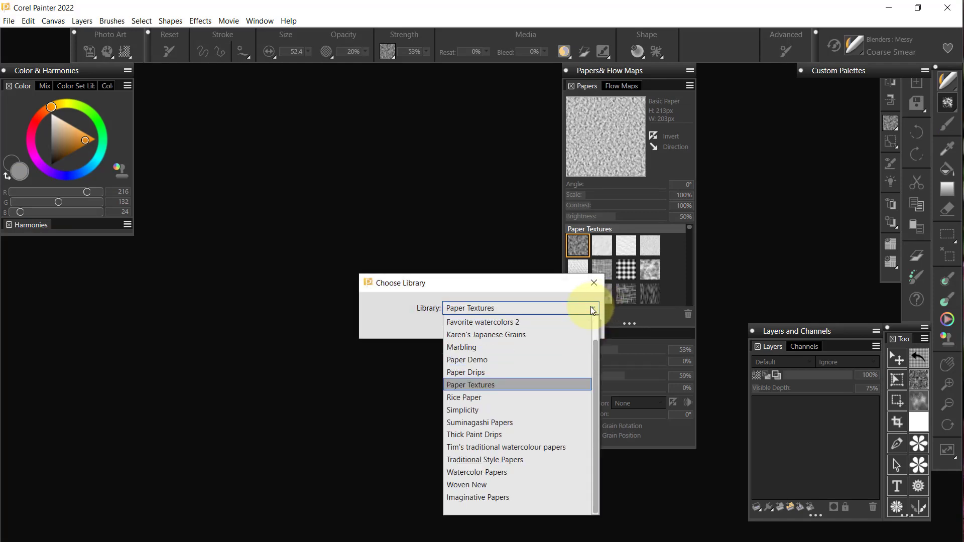
pyautogui.click(481, 459)
pyautogui.click(516, 327)
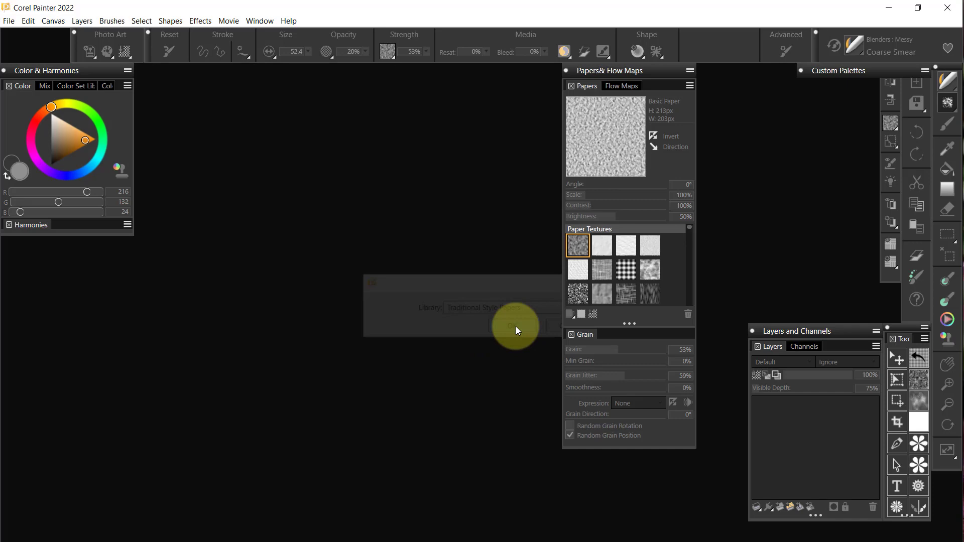
pyautogui.click(391, 304)
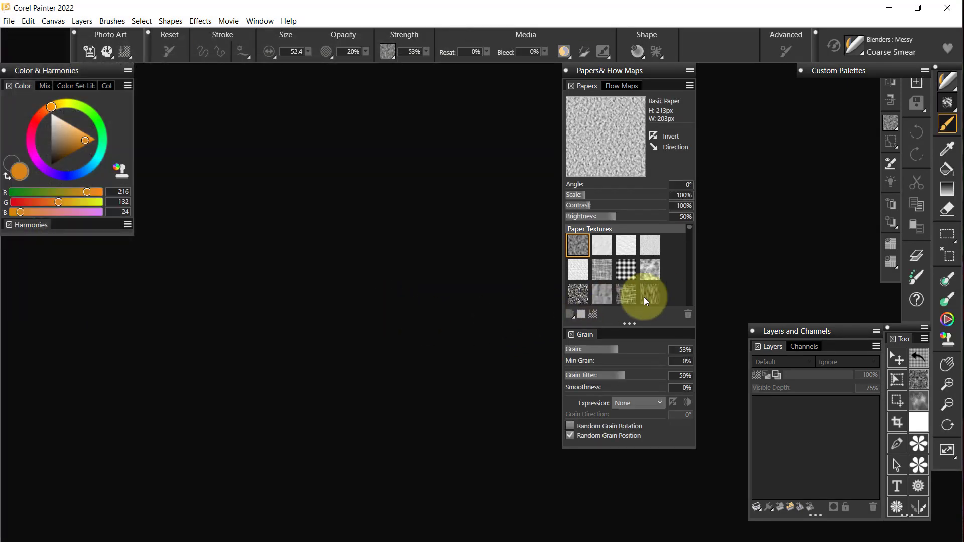
# Start exporting Paper Textures, then cancel the save
pyautogui.click(569, 315)
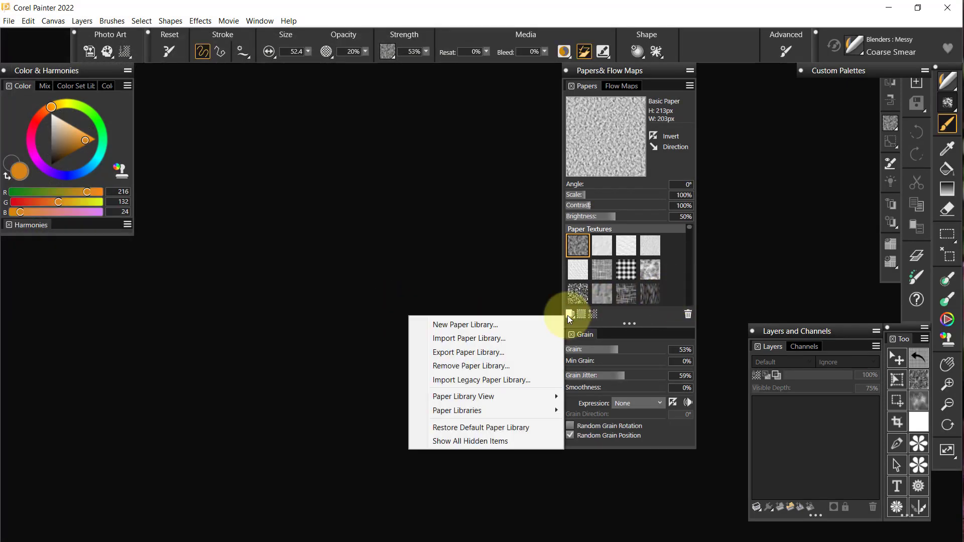
pyautogui.click(514, 357)
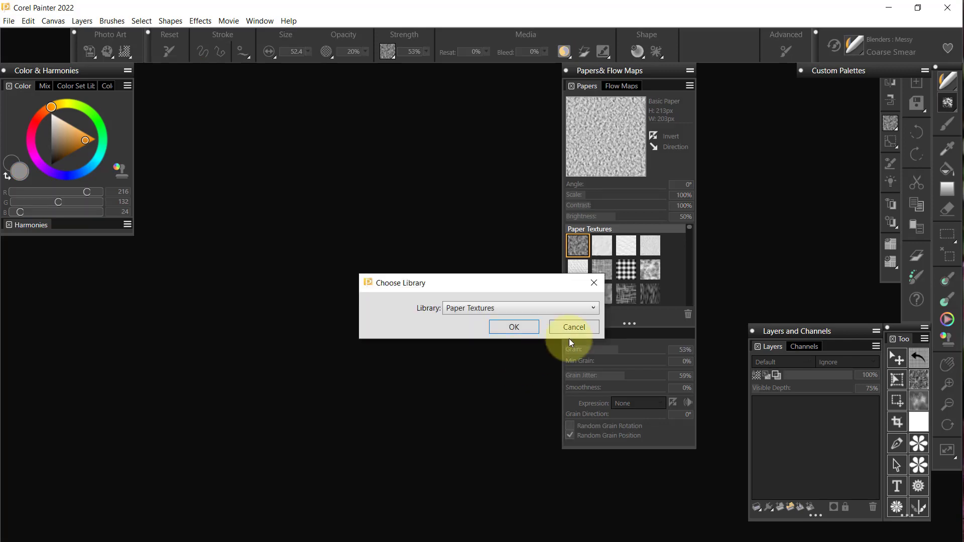
pyautogui.click(522, 328)
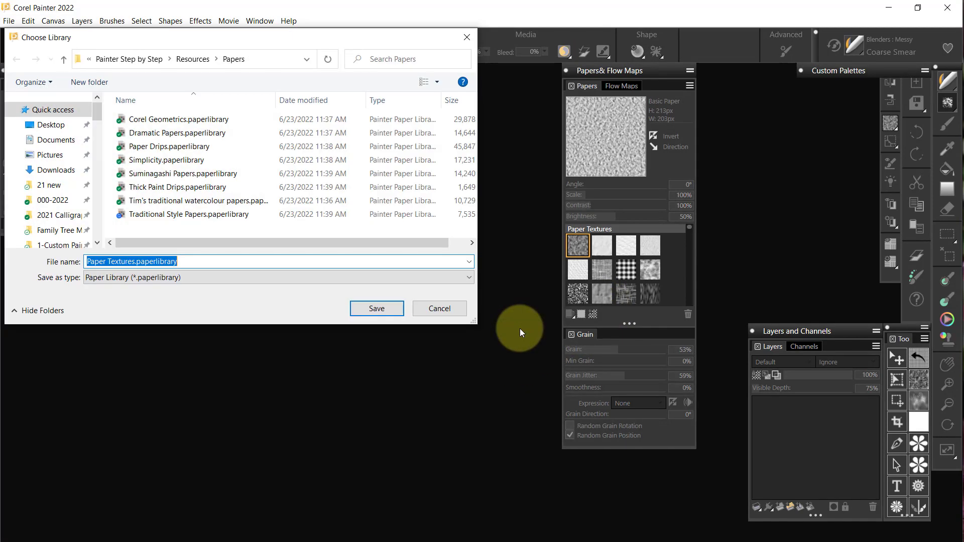
pyautogui.click(451, 306)
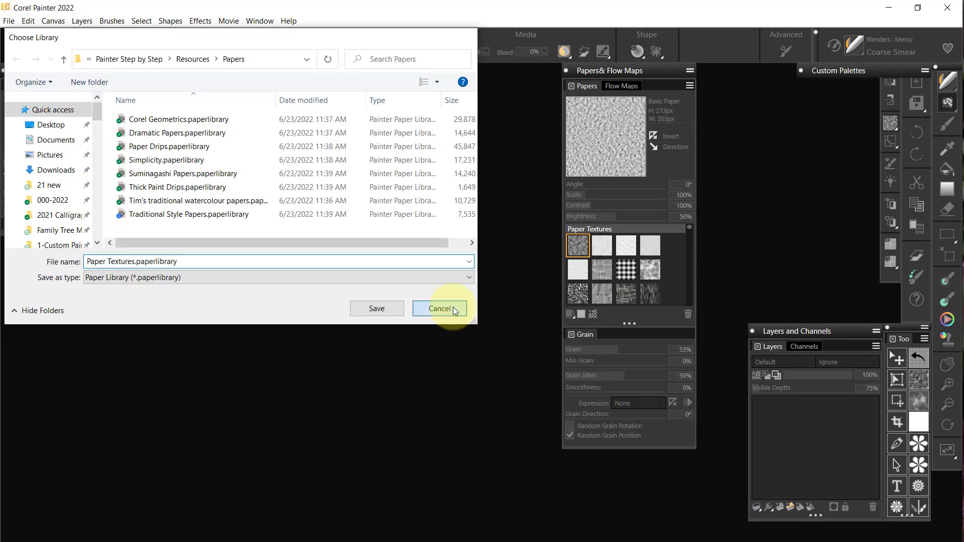
# Export the Woven New paper library and save its file
pyautogui.click(571, 313)
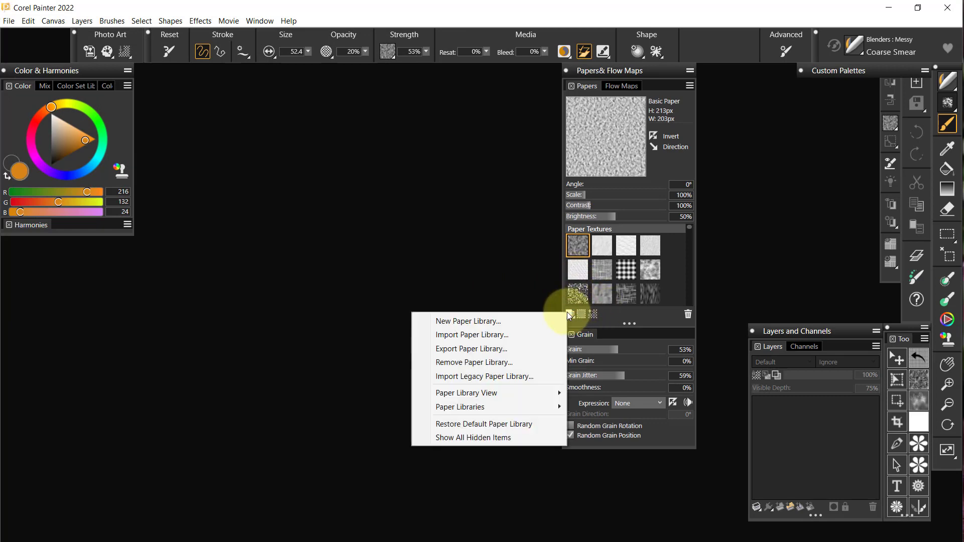
pyautogui.click(496, 348)
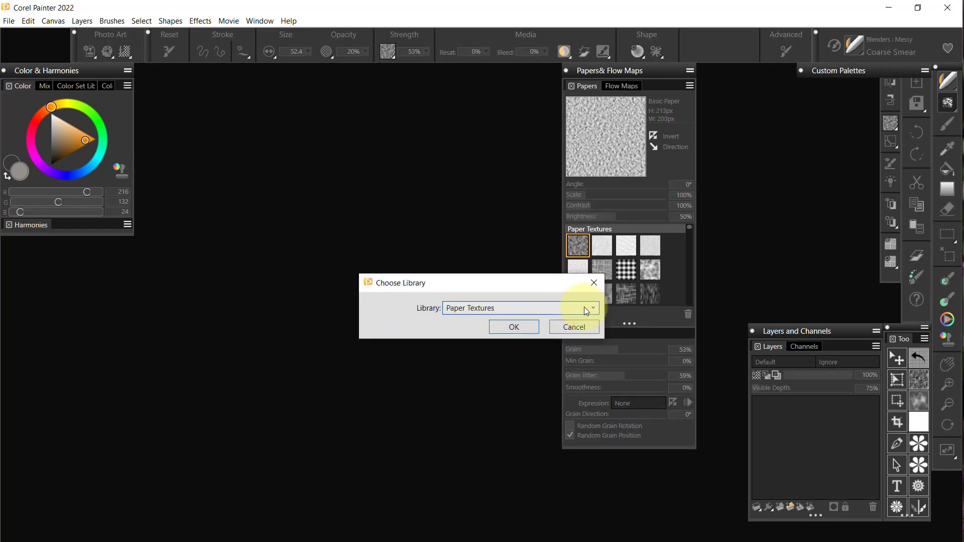
pyautogui.click(593, 308)
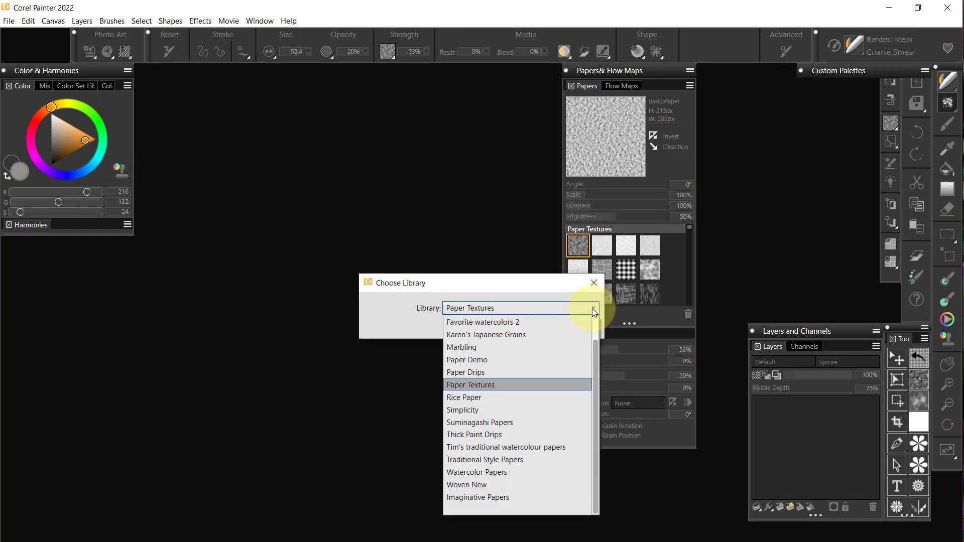
pyautogui.click(475, 485)
pyautogui.click(513, 327)
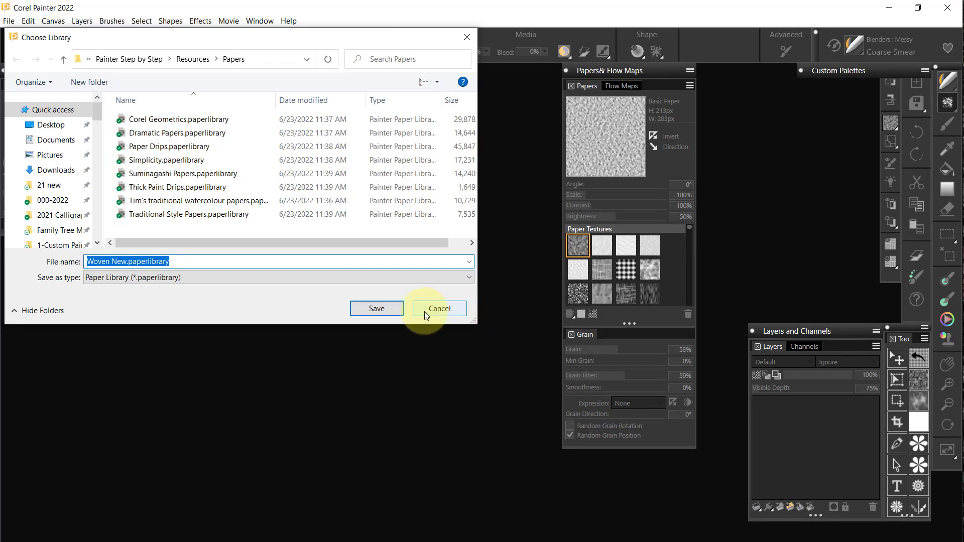
pyautogui.click(387, 311)
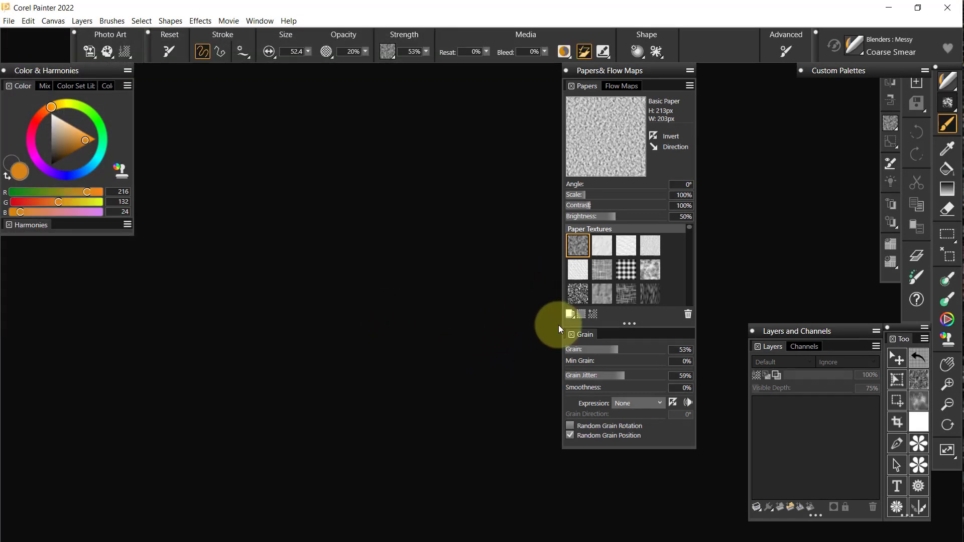
# Export the Imaginative Papers library and save its file
pyautogui.click(569, 314)
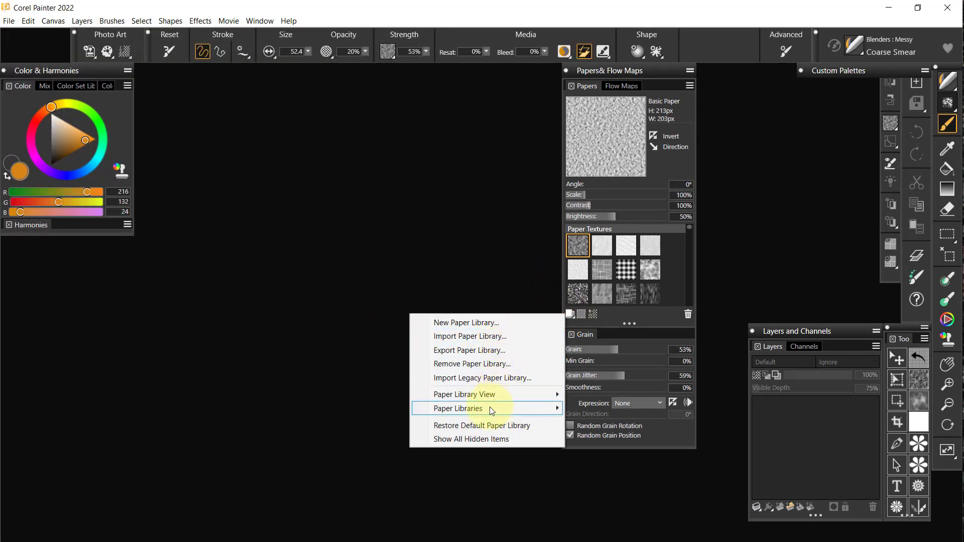
pyautogui.click(500, 353)
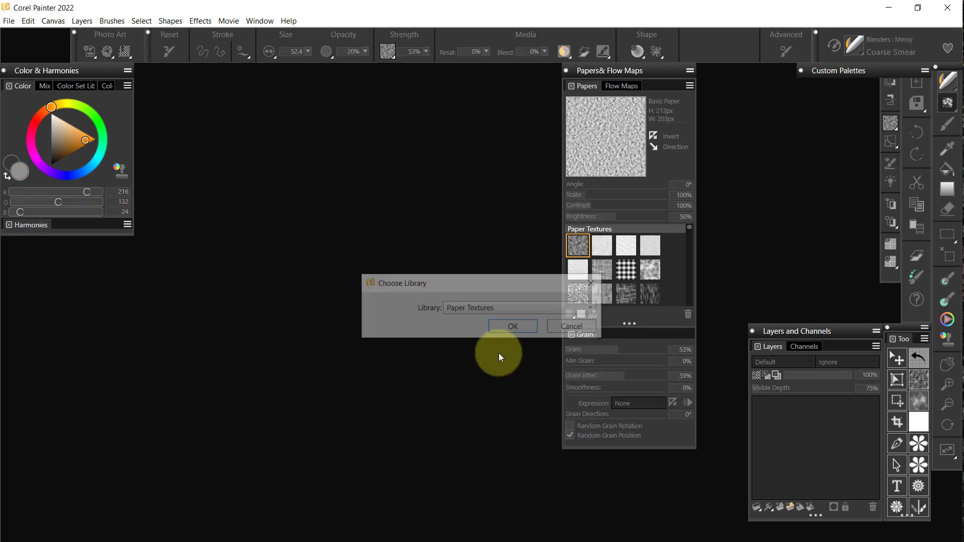
pyautogui.click(593, 308)
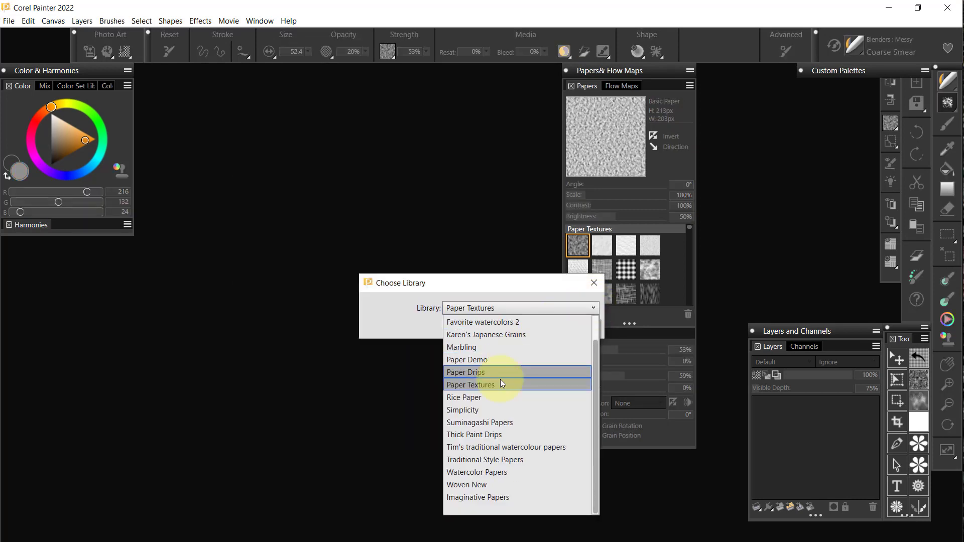
pyautogui.click(468, 496)
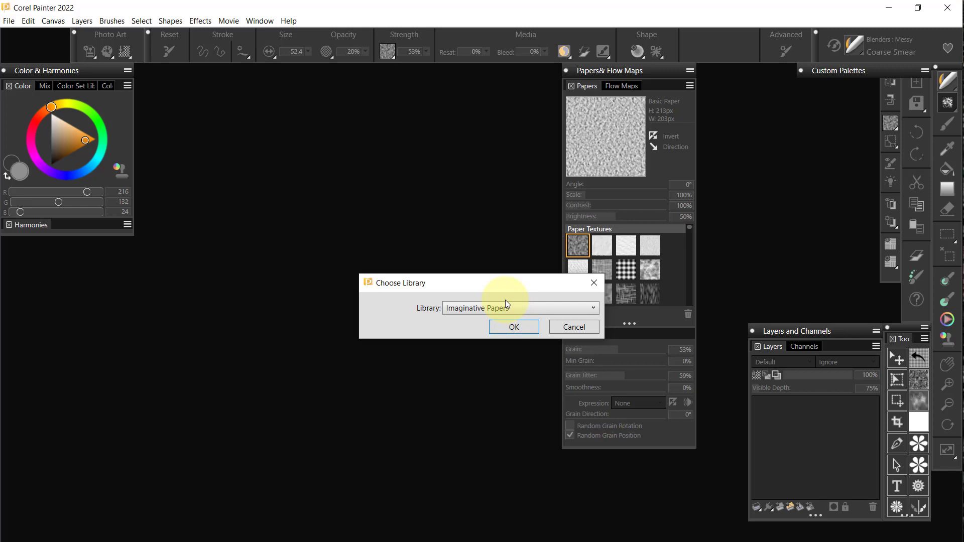
pyautogui.click(510, 328)
pyautogui.click(381, 309)
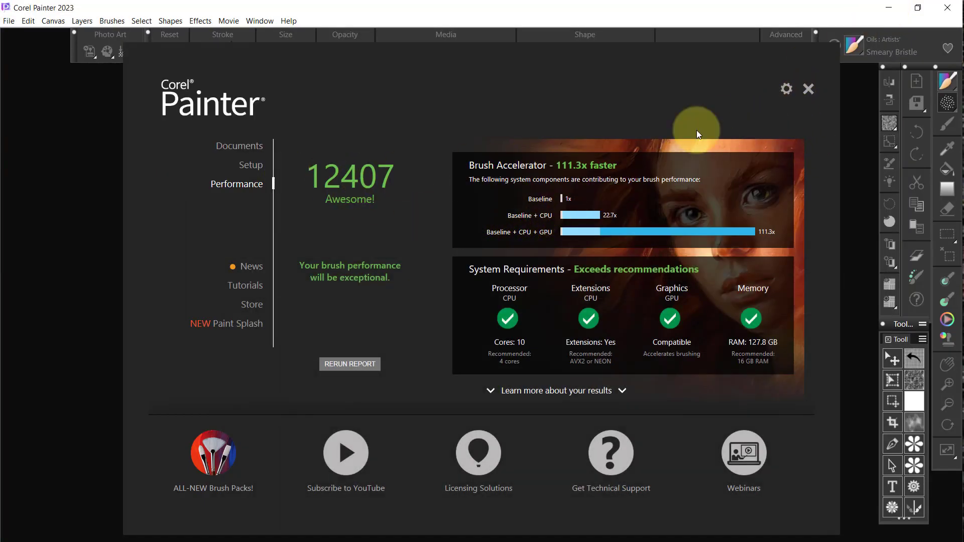
# Dismiss the Painter 2023 welcome screen and show Window > Palette Drawers > Papers/Flow Maps
pyautogui.click(808, 88)
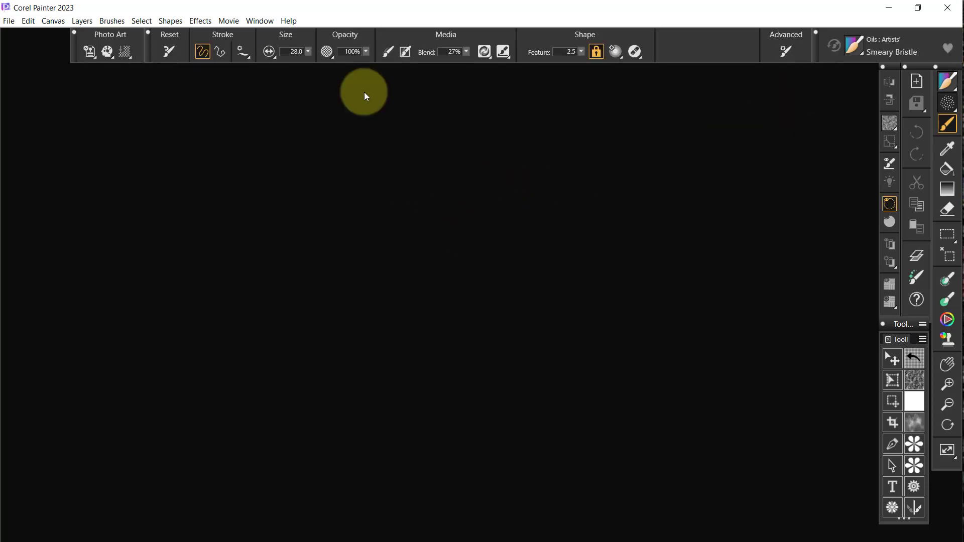
pyautogui.click(261, 21)
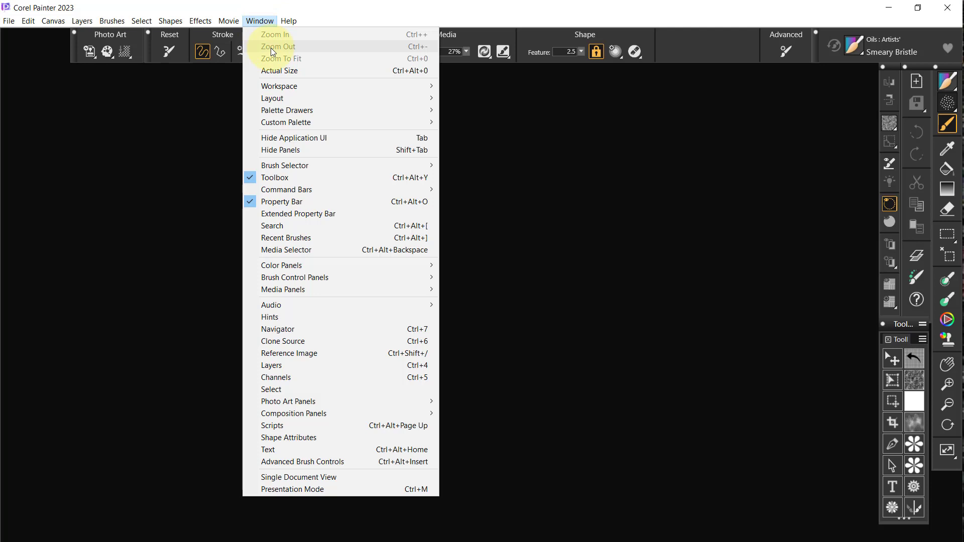
pyautogui.moveTo(286, 111)
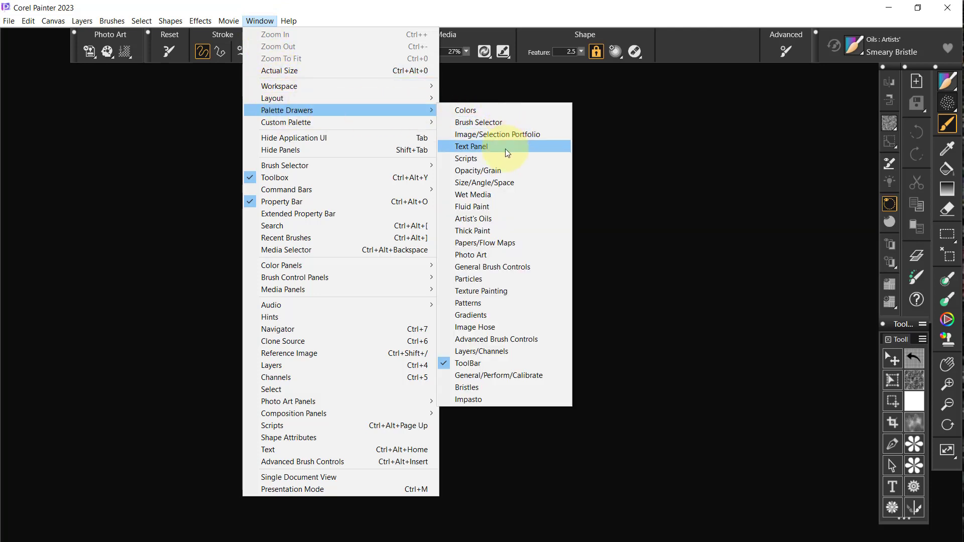
pyautogui.click(482, 237)
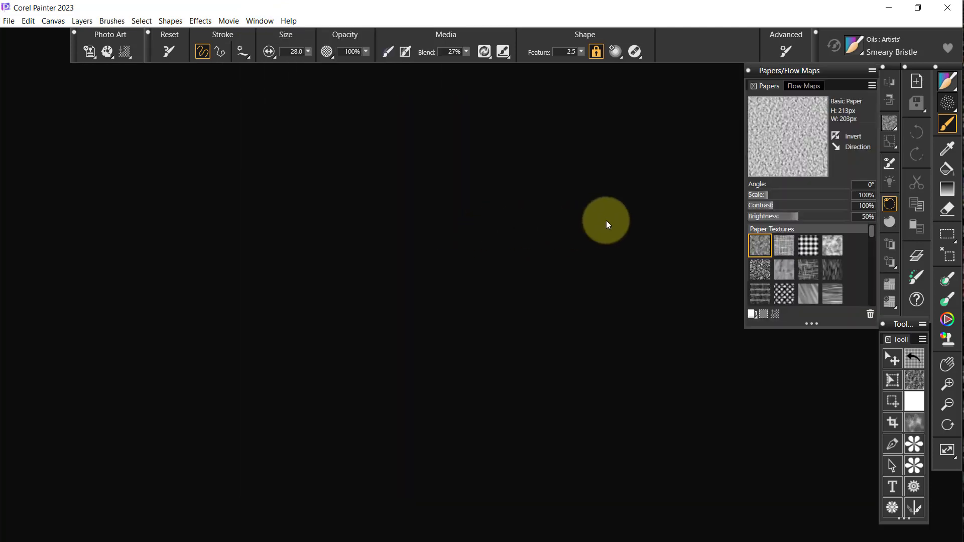
# Import Corel Geometrics.paperlibrary from Painter Step by Step\Resources\Papers into the Papers palette
pyautogui.click(751, 313)
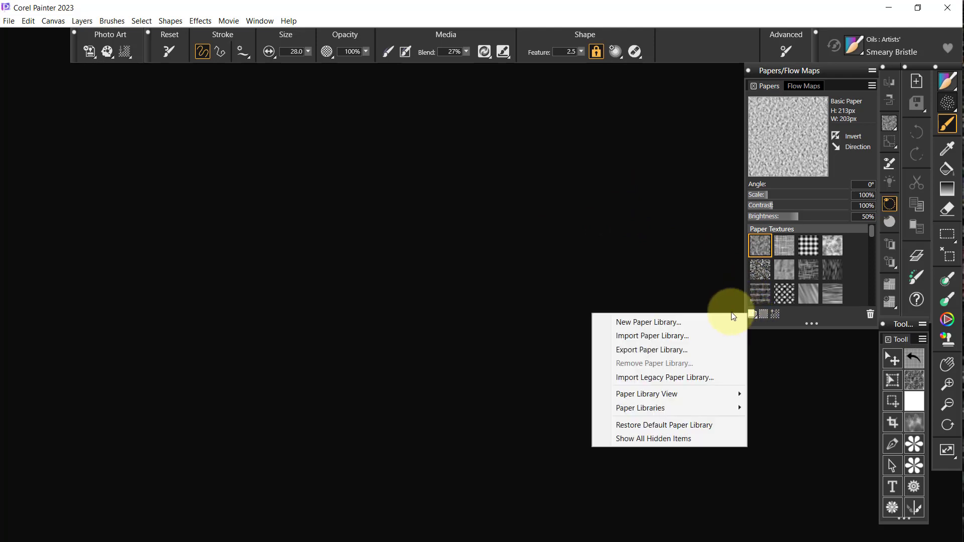
pyautogui.click(670, 336)
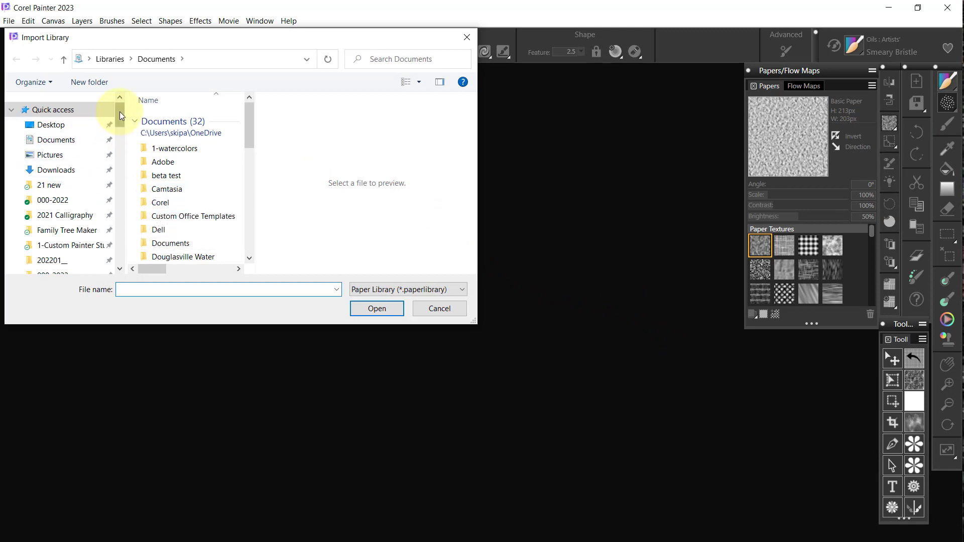
pyautogui.moveTo(119, 111); pyautogui.dragTo(120, 135)
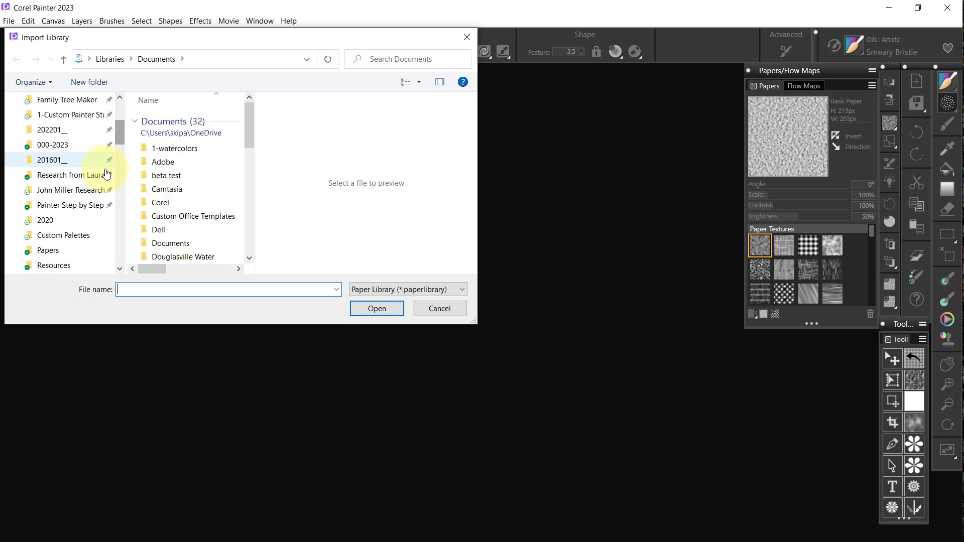
pyautogui.click(101, 204)
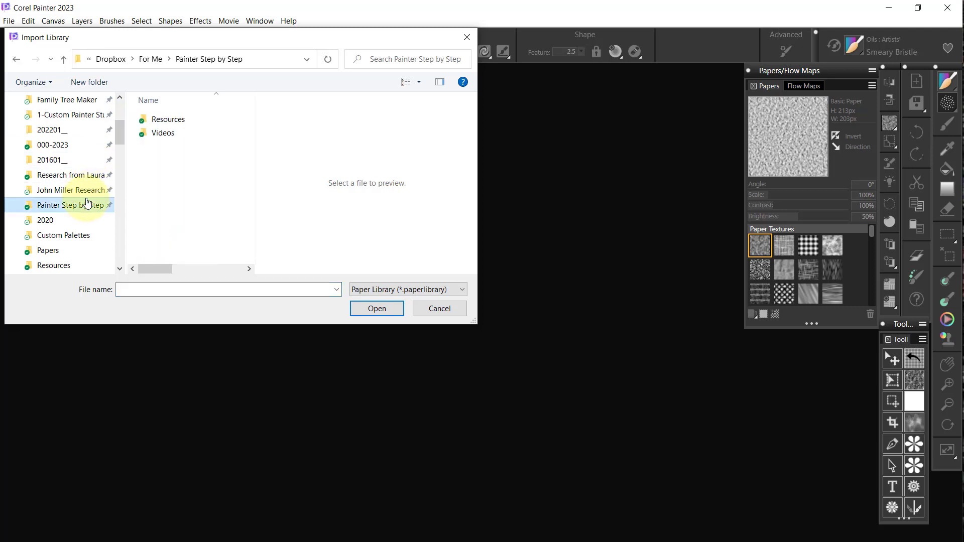
pyautogui.doubleClick(172, 120)
pyautogui.doubleClick(157, 147)
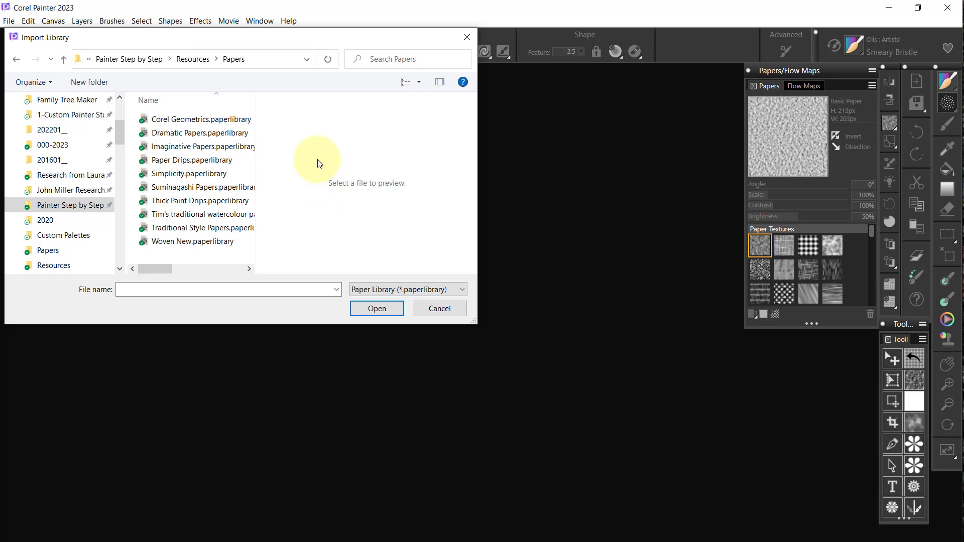
pyautogui.click(215, 121)
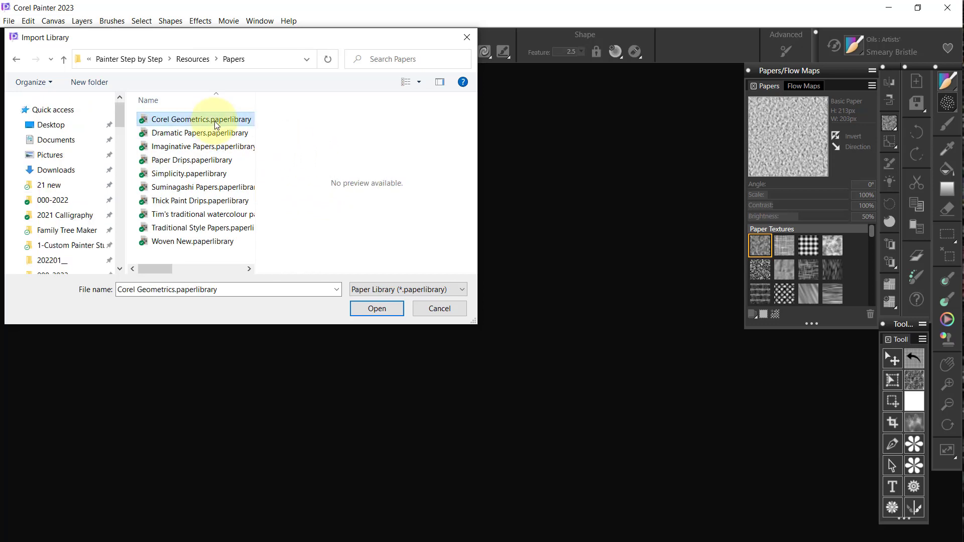
pyautogui.click(372, 305)
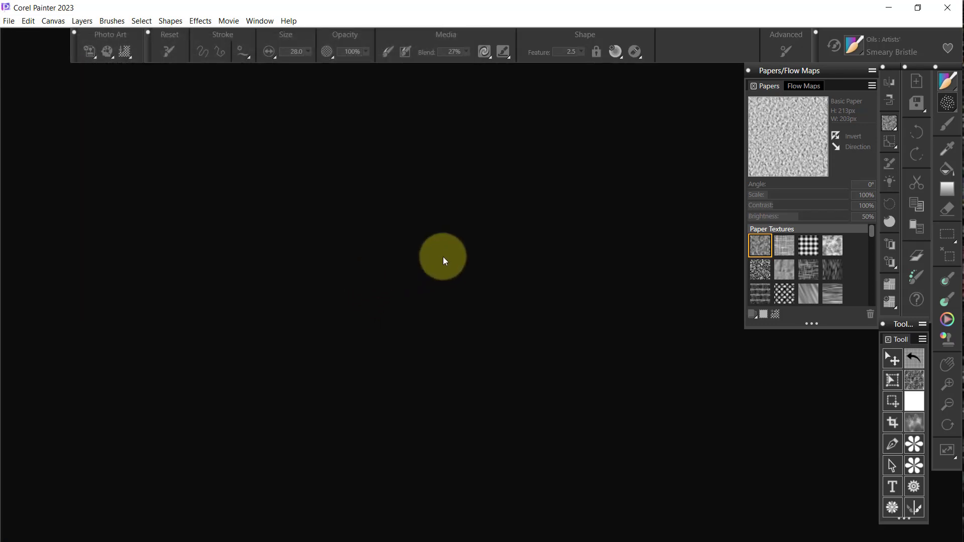
# Import the Dramatic Papers and Imaginative Papers libraries into the Papers panel
pyautogui.click(752, 315)
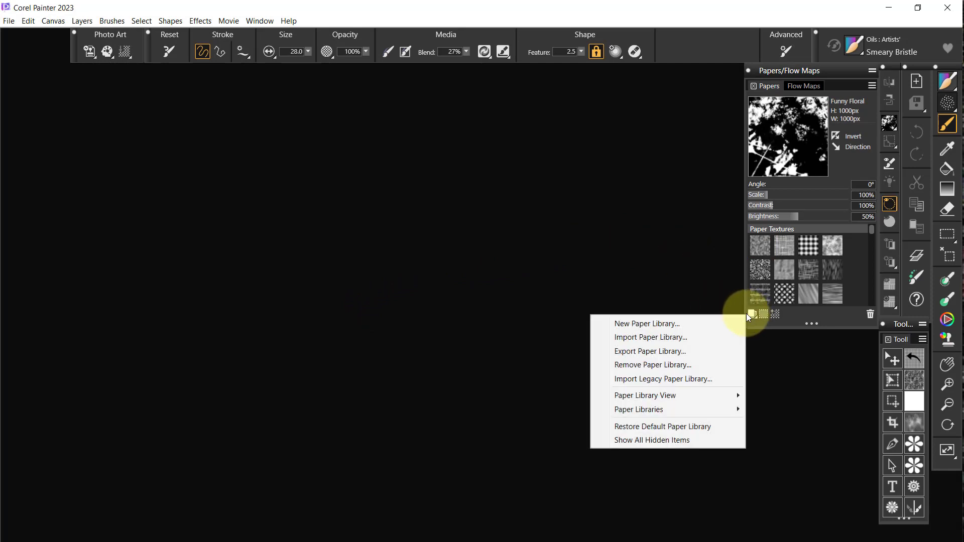
pyautogui.click(645, 338)
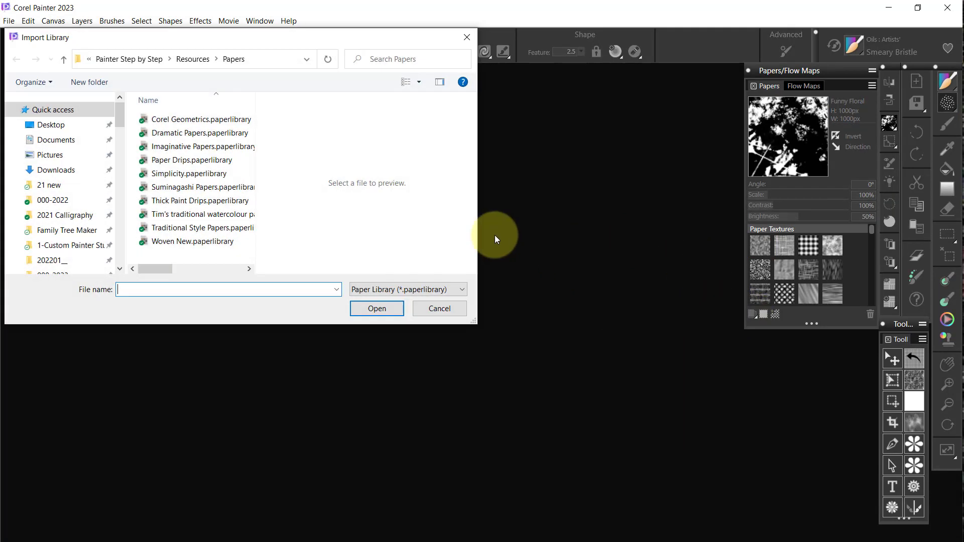
pyautogui.click(199, 138)
pyautogui.click(377, 308)
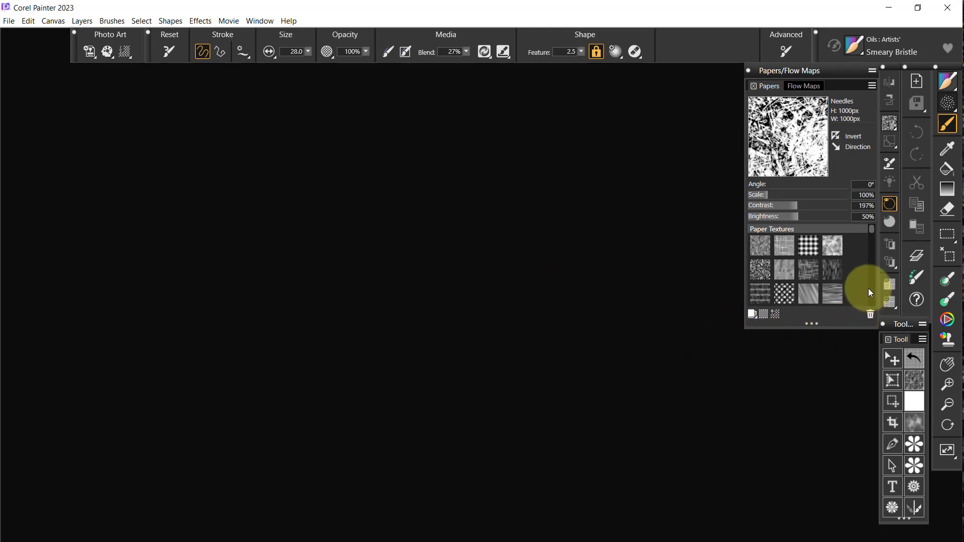
pyautogui.moveTo(872, 229); pyautogui.dragTo(873, 306)
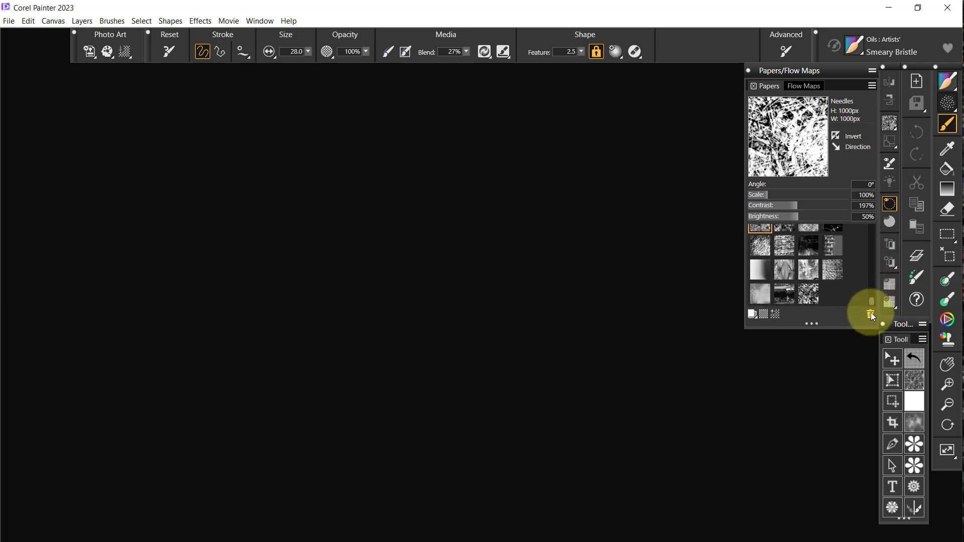
pyautogui.click(754, 313)
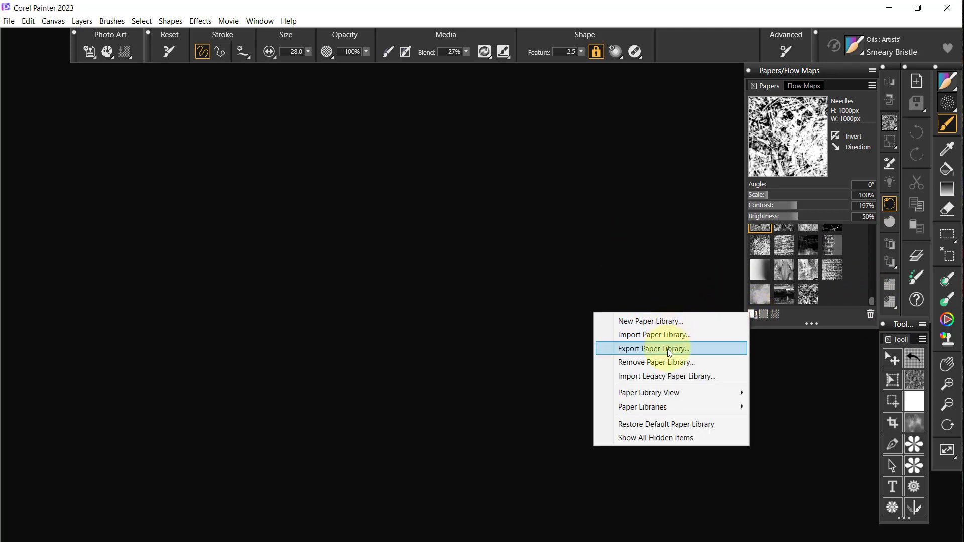
pyautogui.click(668, 333)
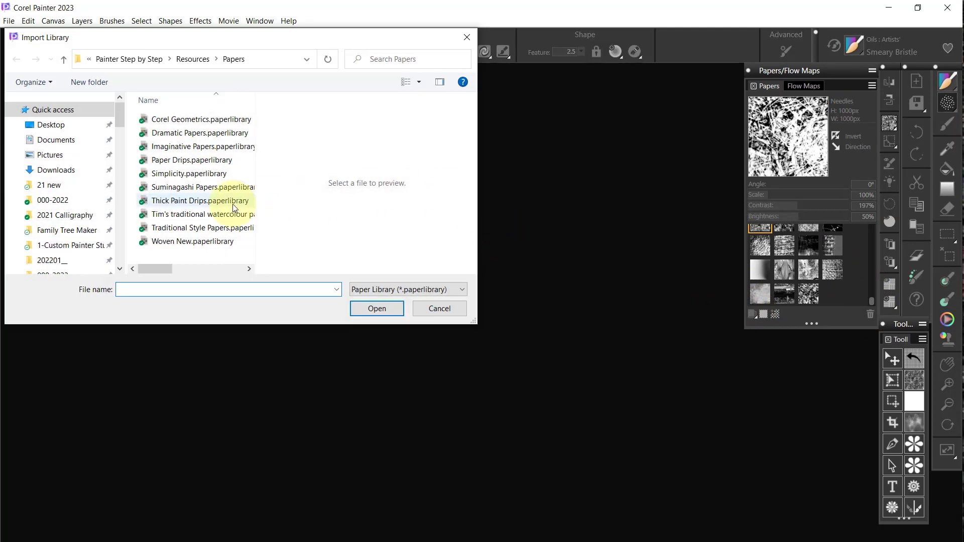
pyautogui.click(204, 147)
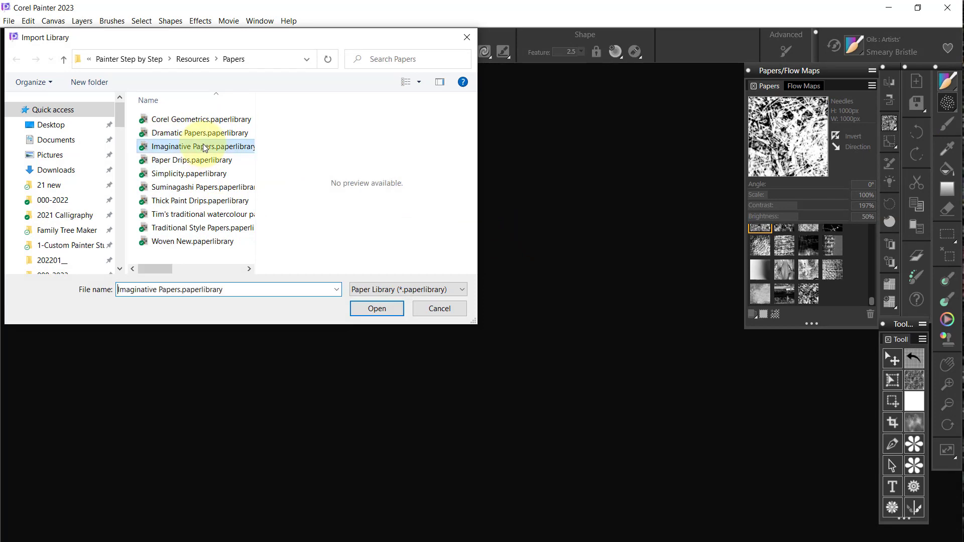
pyautogui.click(376, 308)
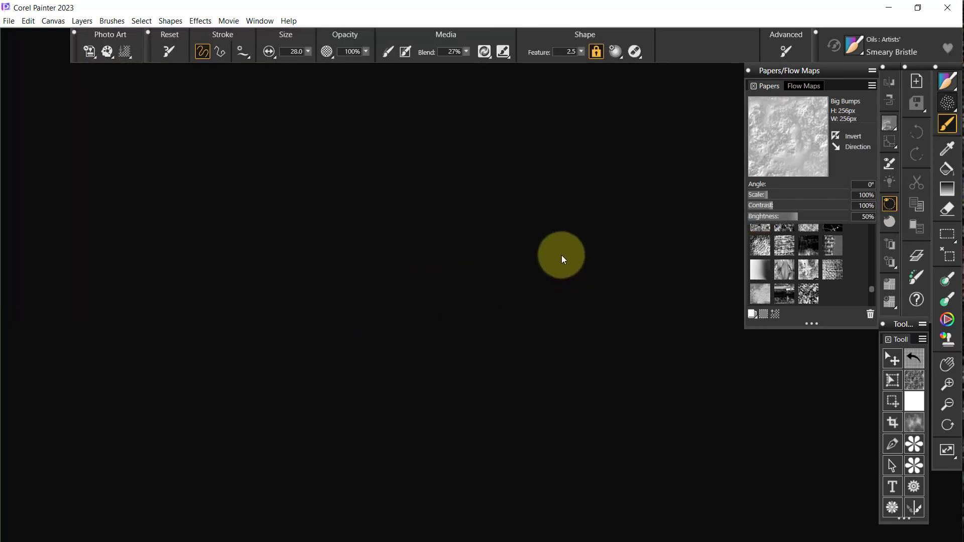
# Import the Paper Drips and Simplicity paper libraries
pyautogui.click(752, 314)
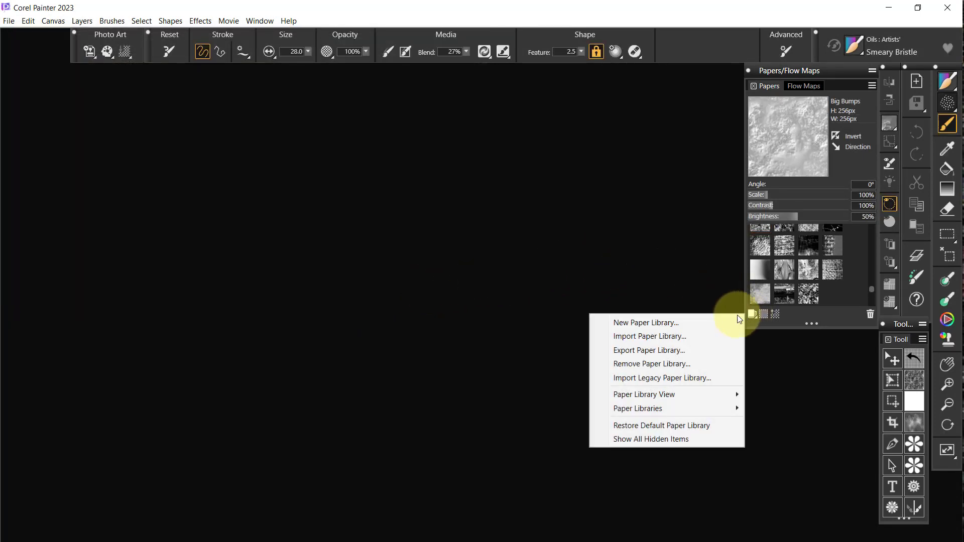
pyautogui.click(652, 338)
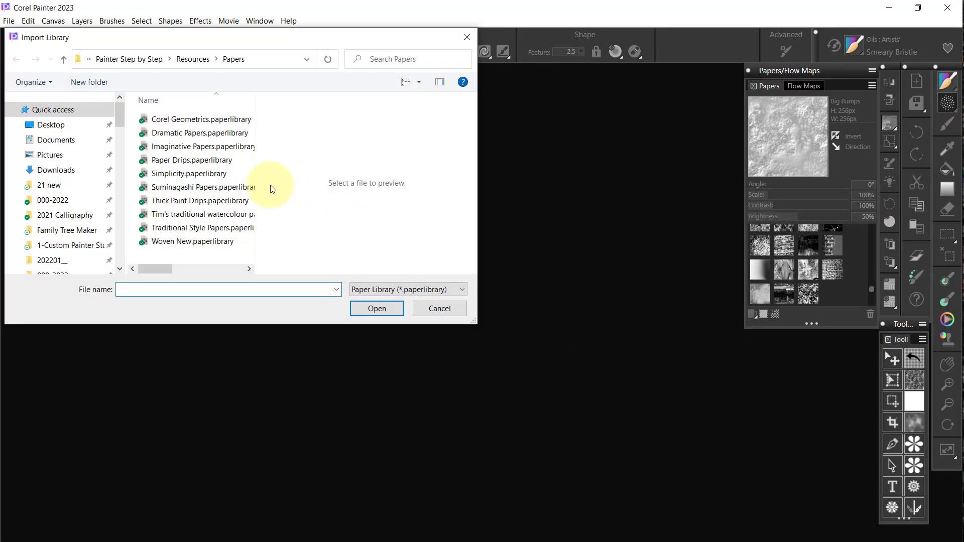
pyautogui.click(179, 160)
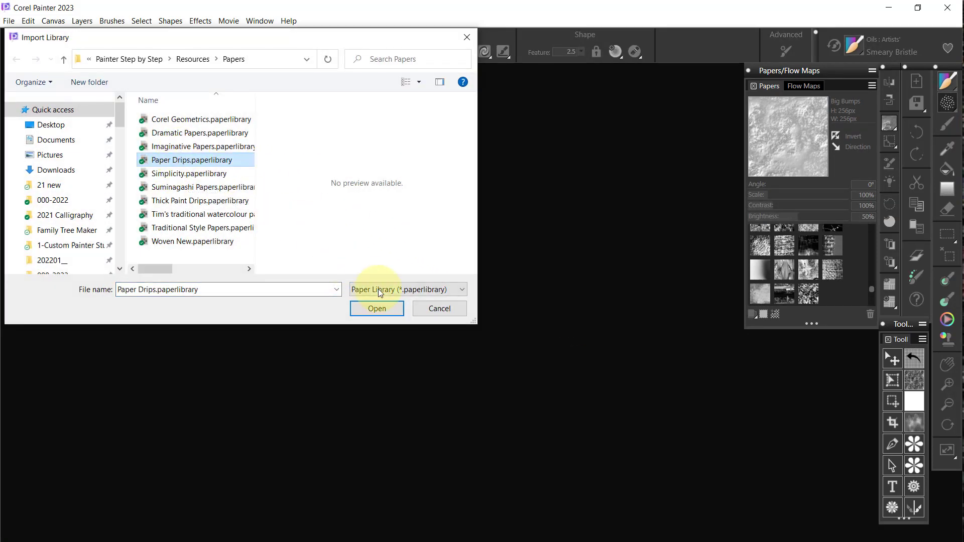
pyautogui.click(381, 304)
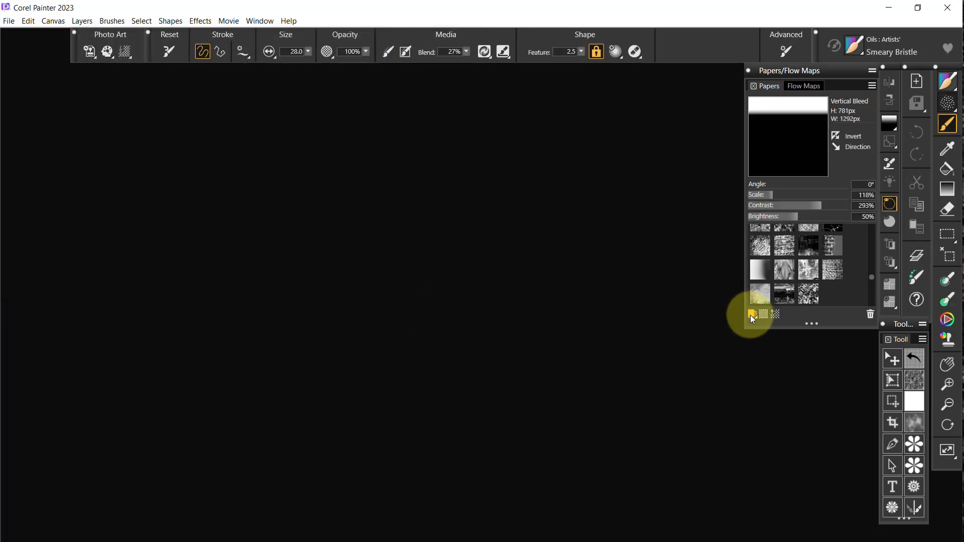
pyautogui.click(751, 313)
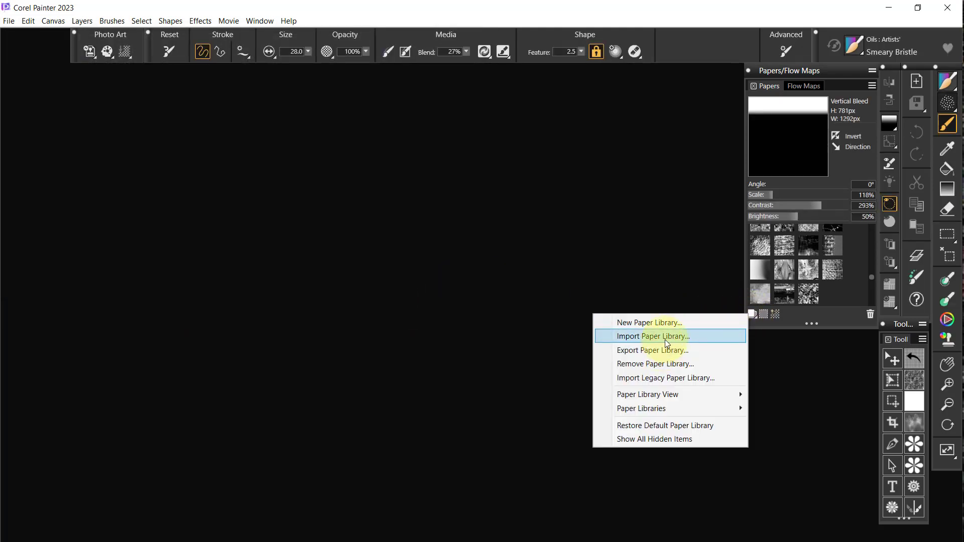
pyautogui.click(668, 337)
pyautogui.click(186, 171)
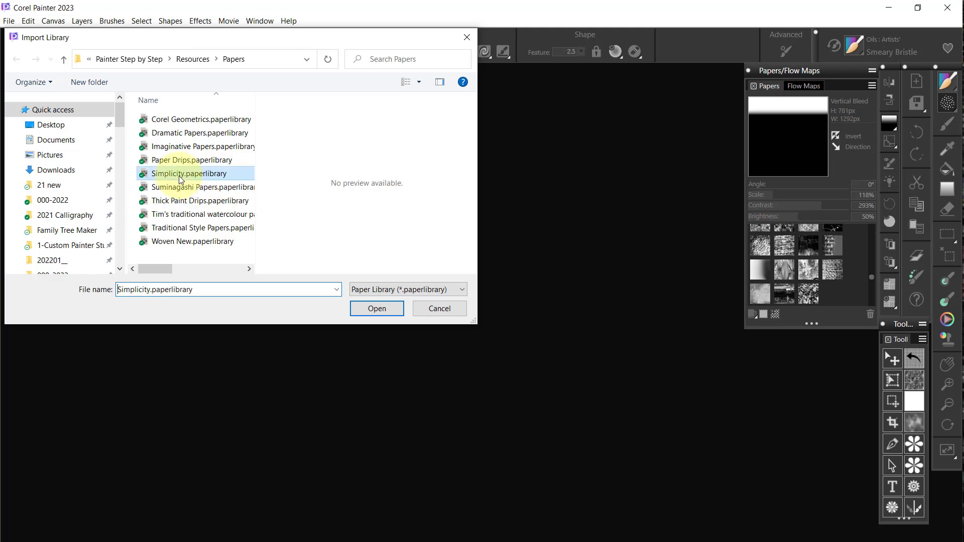
pyautogui.click(379, 310)
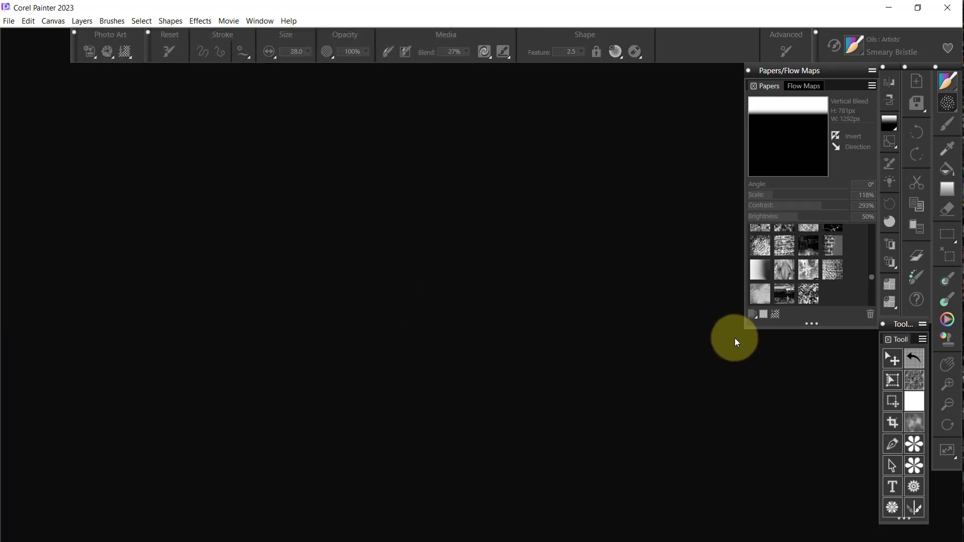
# Import the Suminagashi Papers and Thick Paint Drips paper libraries
pyautogui.click(754, 314)
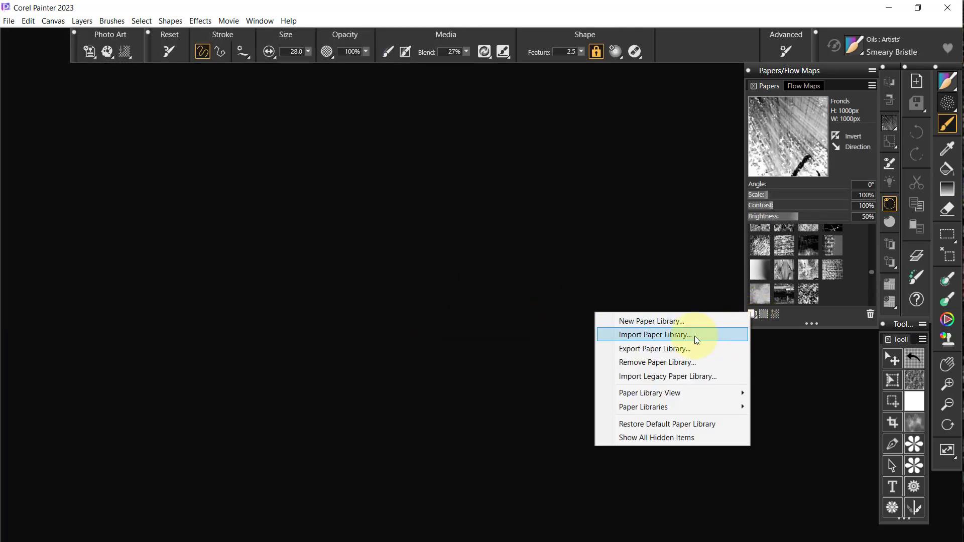
pyautogui.click(696, 338)
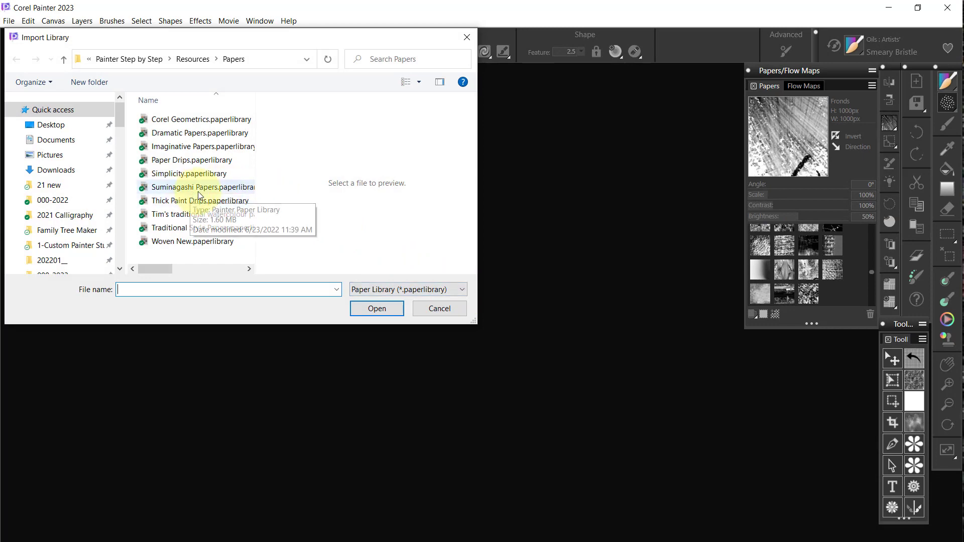
pyautogui.click(198, 190)
pyautogui.click(371, 308)
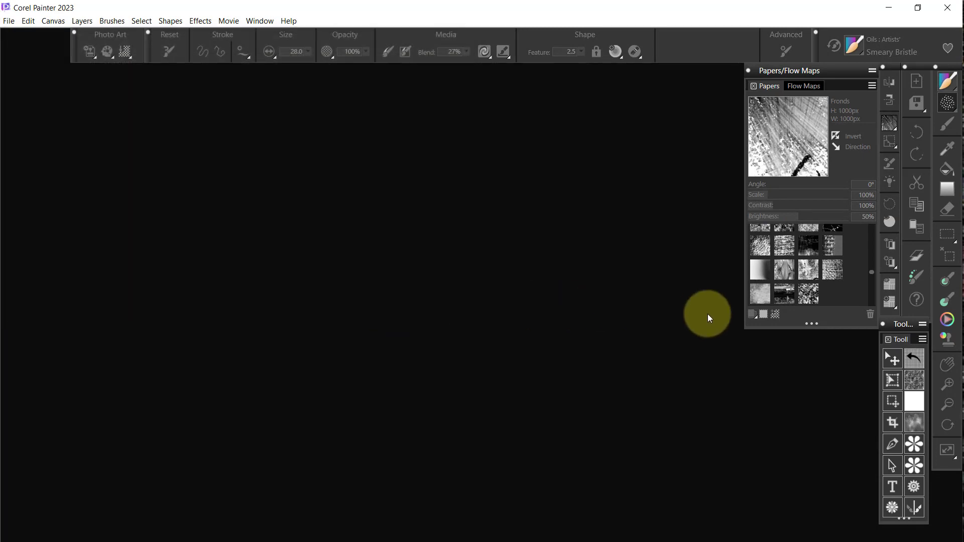
pyautogui.click(751, 315)
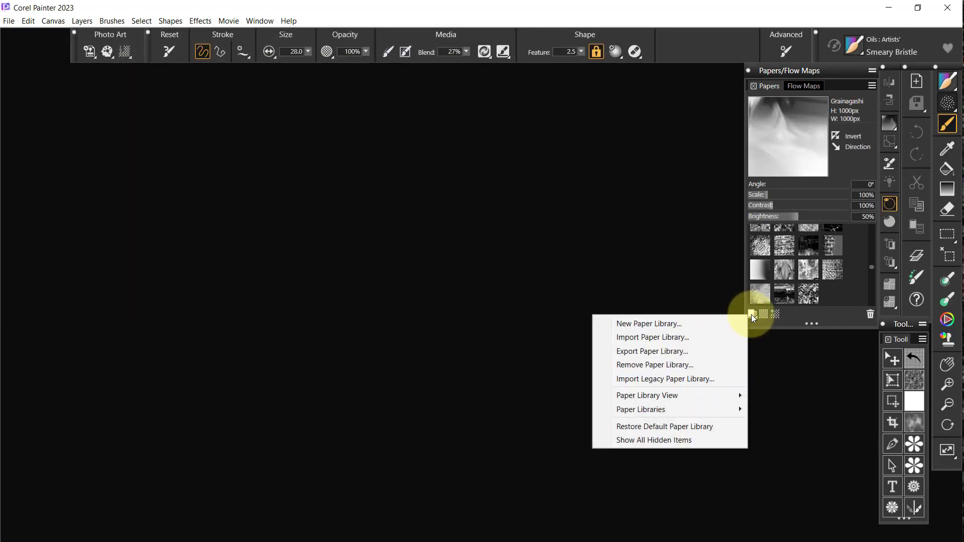
pyautogui.click(672, 338)
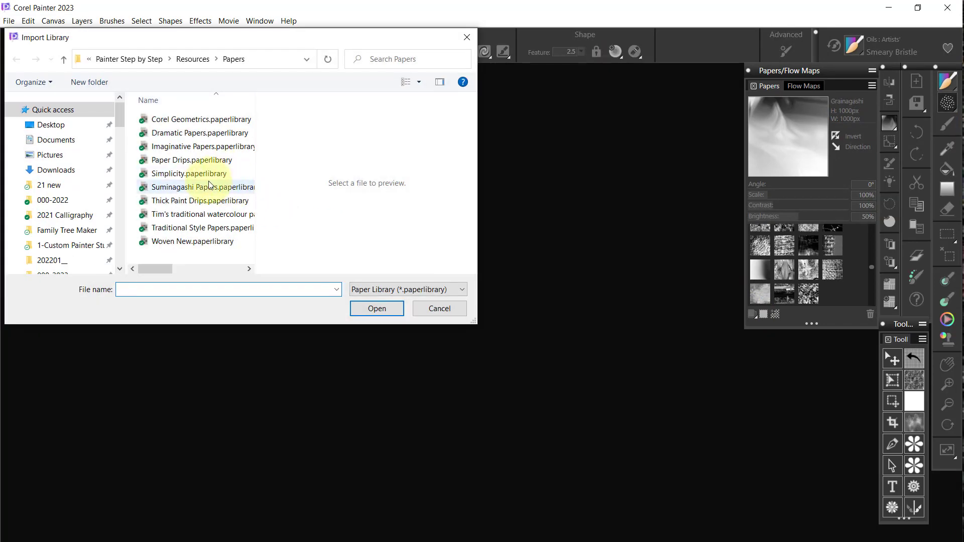
pyautogui.click(205, 200)
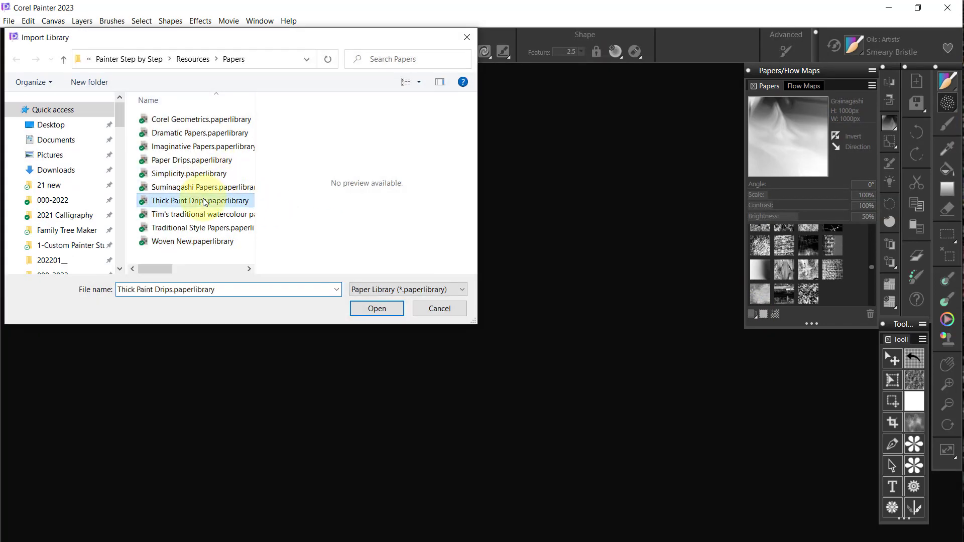
pyautogui.click(375, 309)
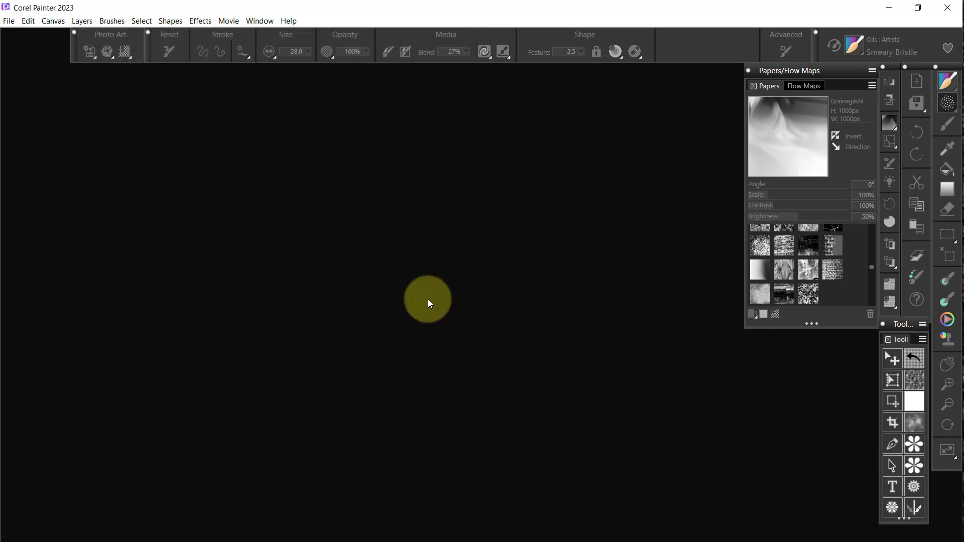
# Import the traditional watercolour papers and Traditional Style Papers libraries
pyautogui.click(752, 314)
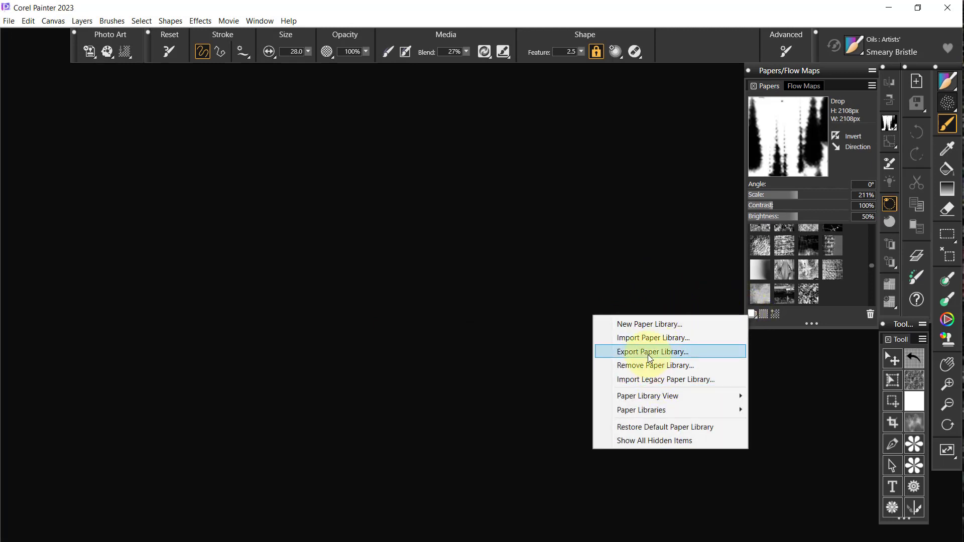
pyautogui.click(644, 336)
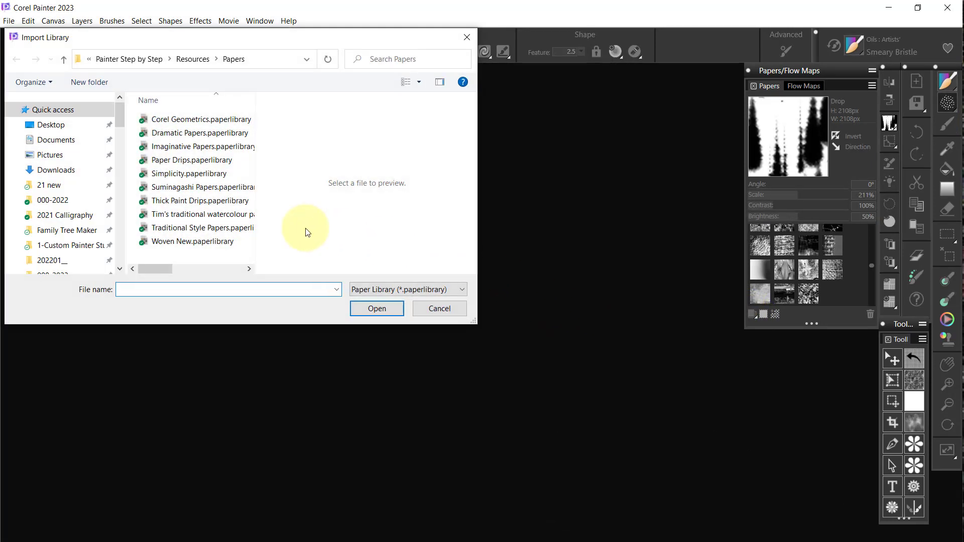
pyautogui.click(201, 215)
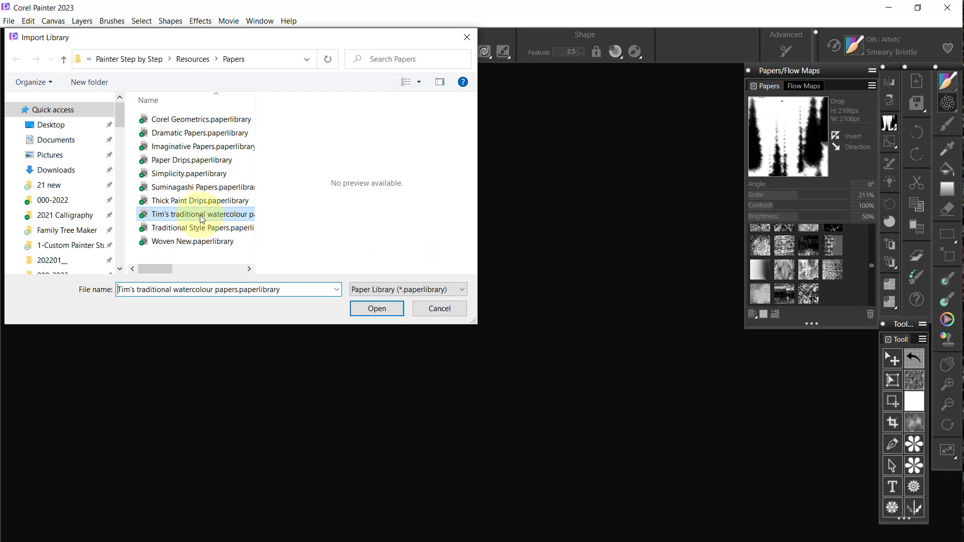
pyautogui.click(378, 304)
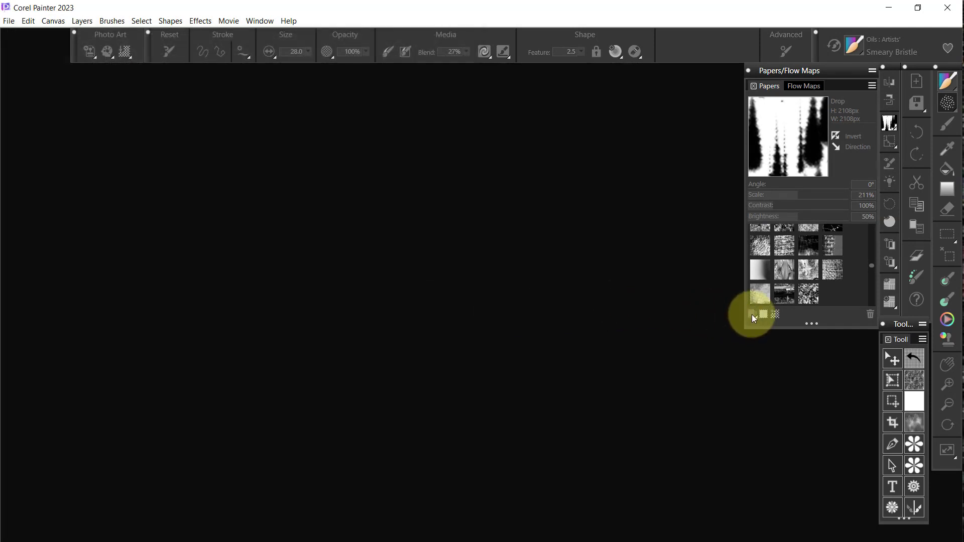
pyautogui.click(753, 312)
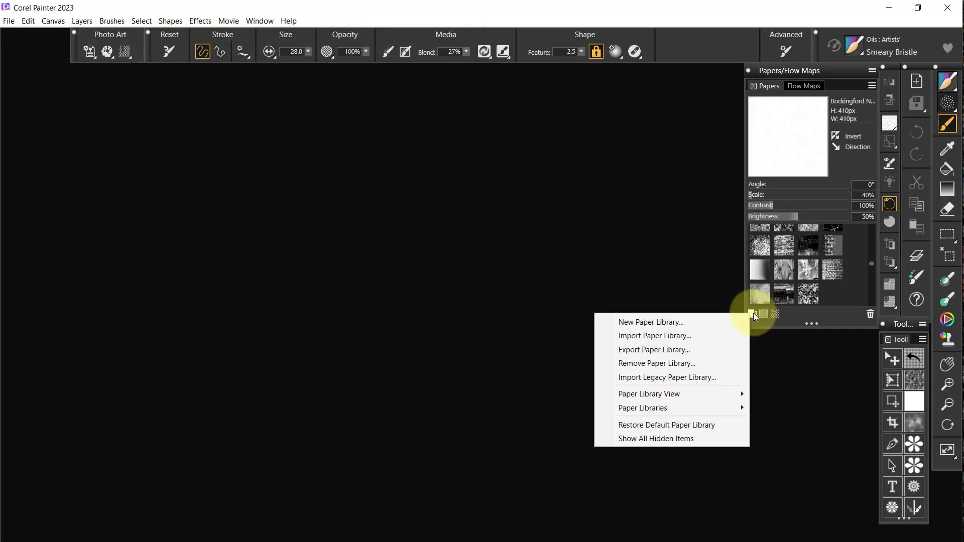
pyautogui.click(655, 336)
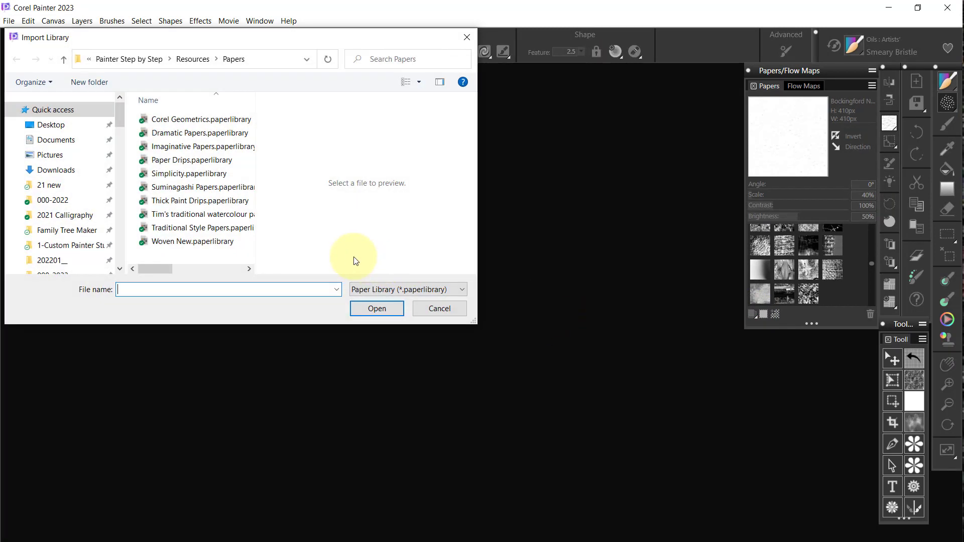
pyautogui.click(196, 203)
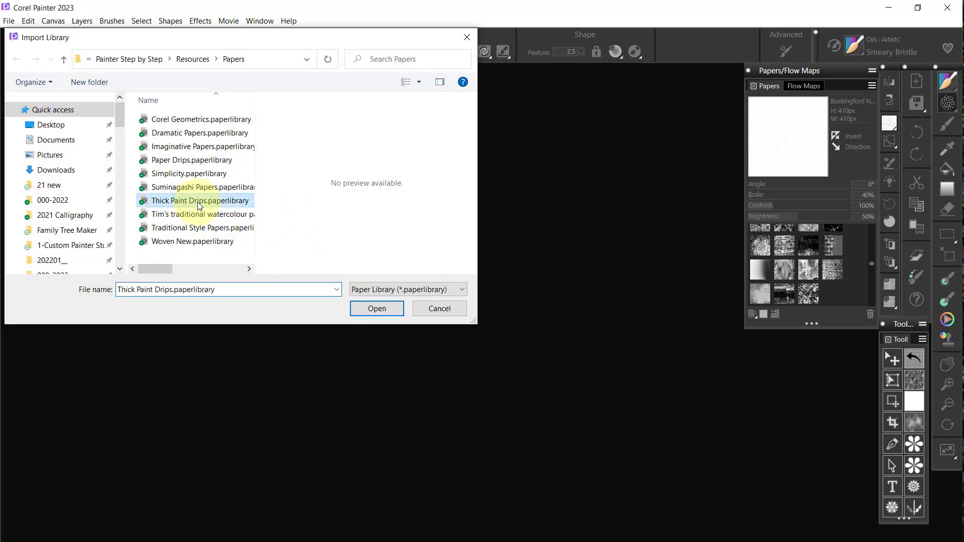
pyautogui.click(179, 228)
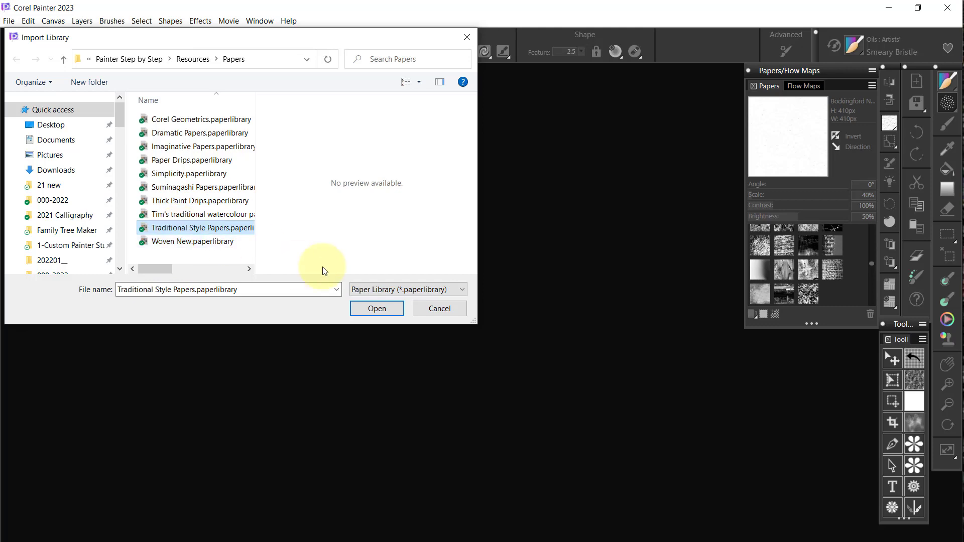
pyautogui.click(378, 309)
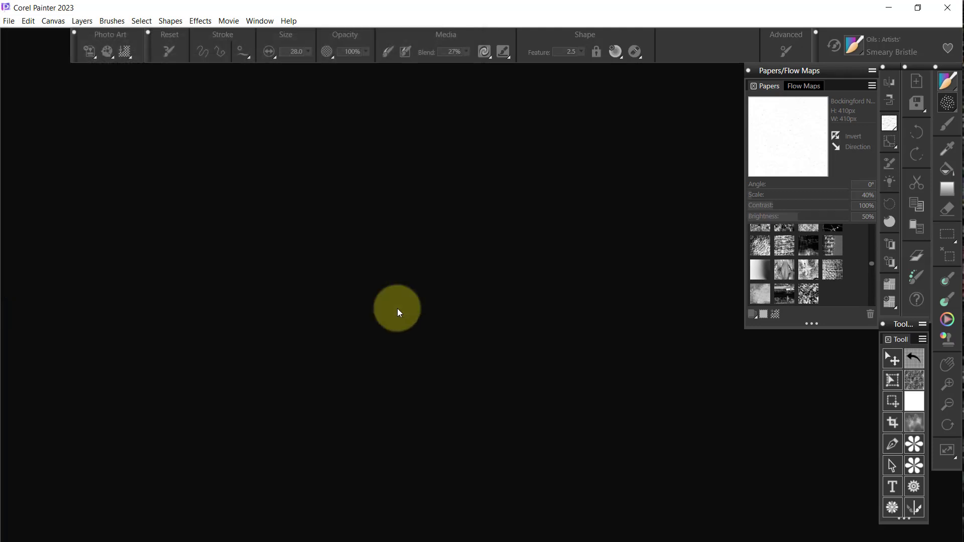
# Cancel an accidental library export, then import the Woven New paper library
pyautogui.click(752, 313)
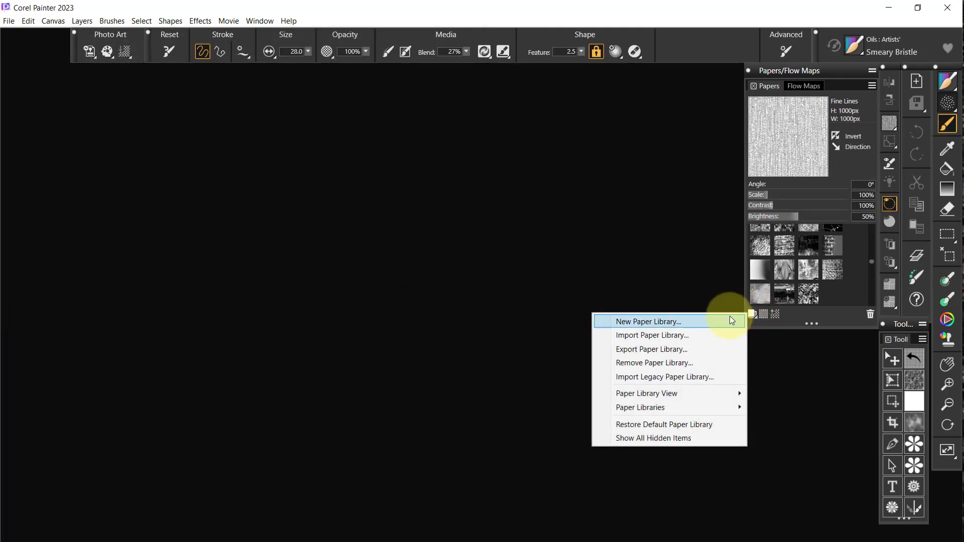
pyautogui.click(655, 350)
pyautogui.click(565, 318)
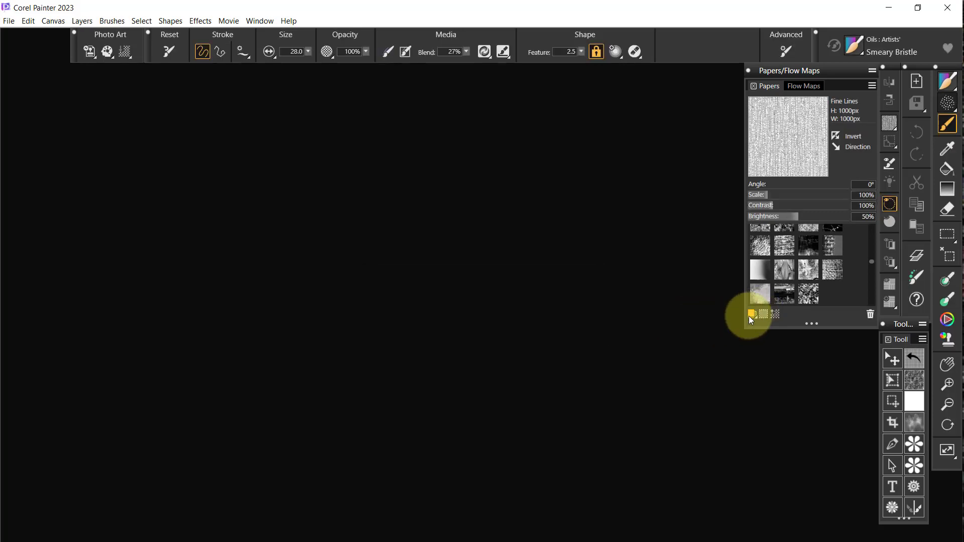
pyautogui.click(751, 316)
pyautogui.click(657, 336)
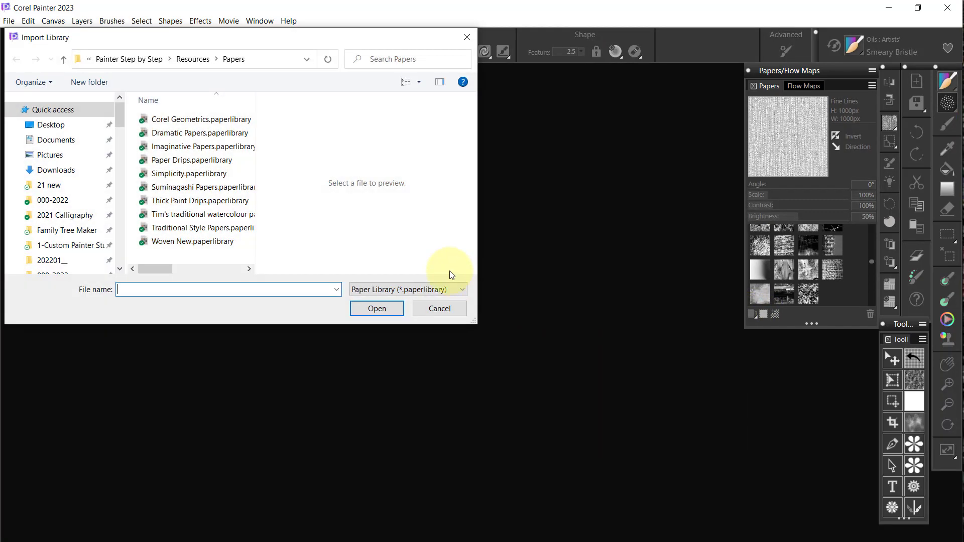
pyautogui.click(227, 242)
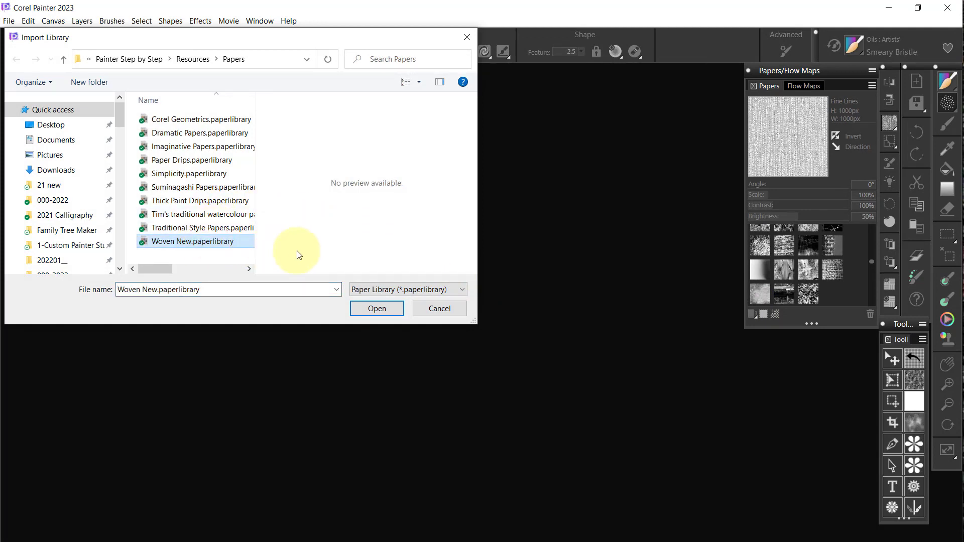
pyautogui.click(377, 308)
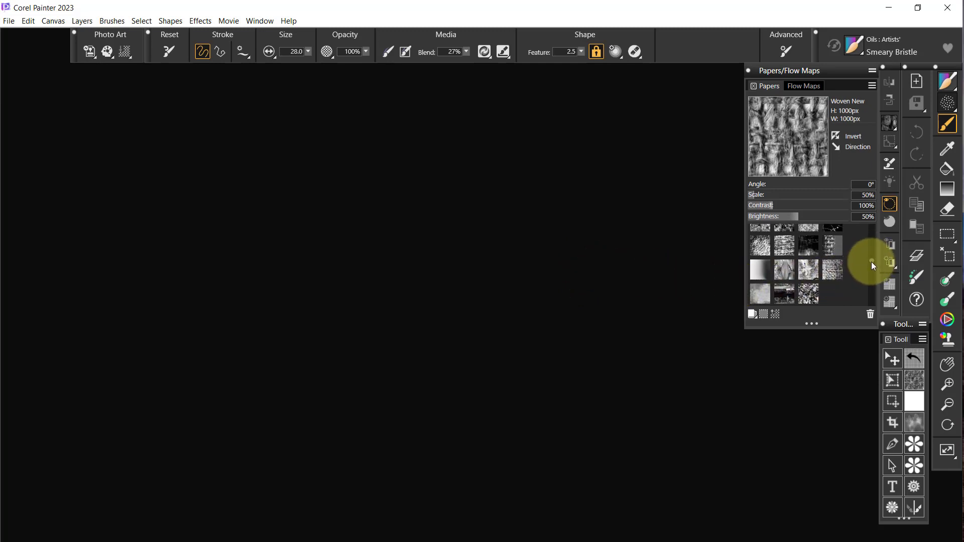
pyautogui.moveTo(872, 259); pyautogui.dragTo(873, 222)
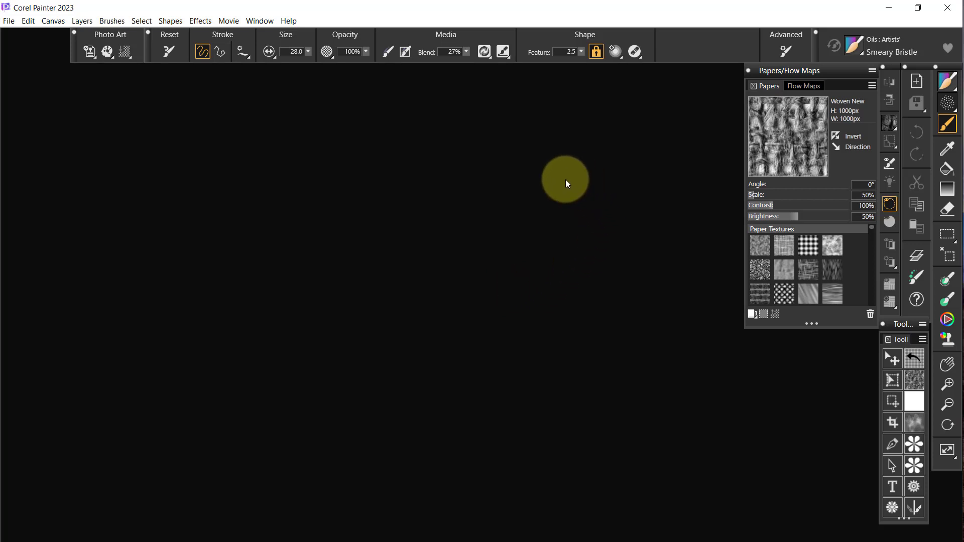
# Save the palette layout under the existing custom layout name, confirming replacement of the old one
pyautogui.click(259, 20)
pyautogui.moveTo(281, 99)
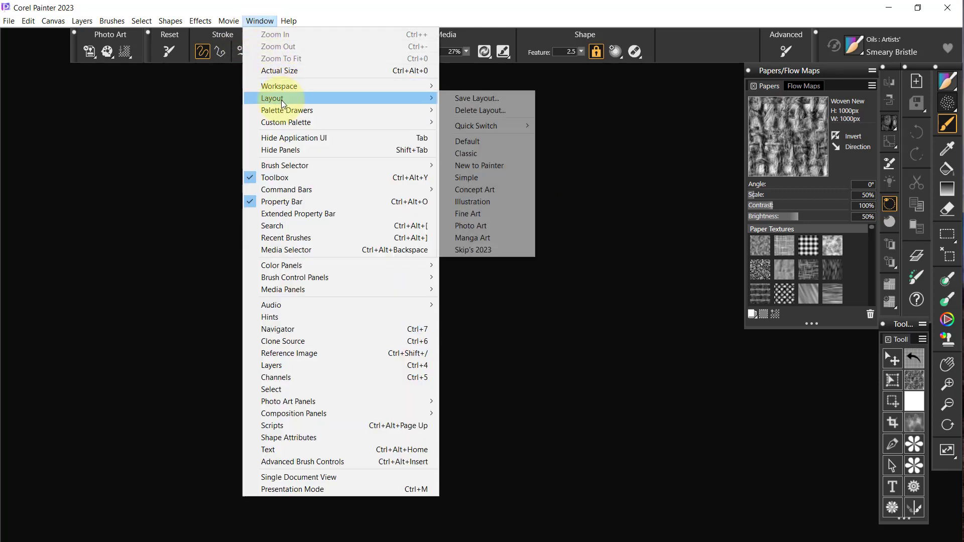
pyautogui.click(499, 100)
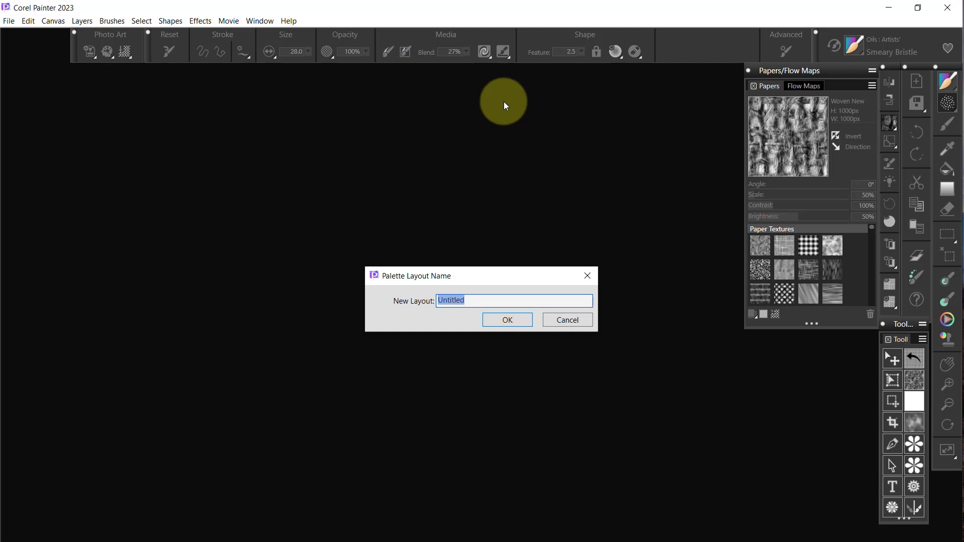
pyautogui.write("Skip's 2023")
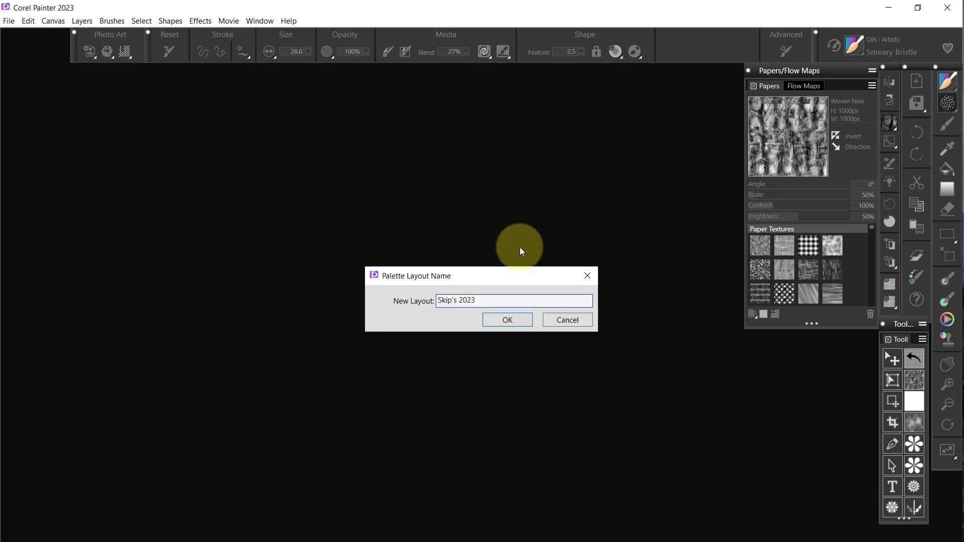
pyautogui.click(504, 316)
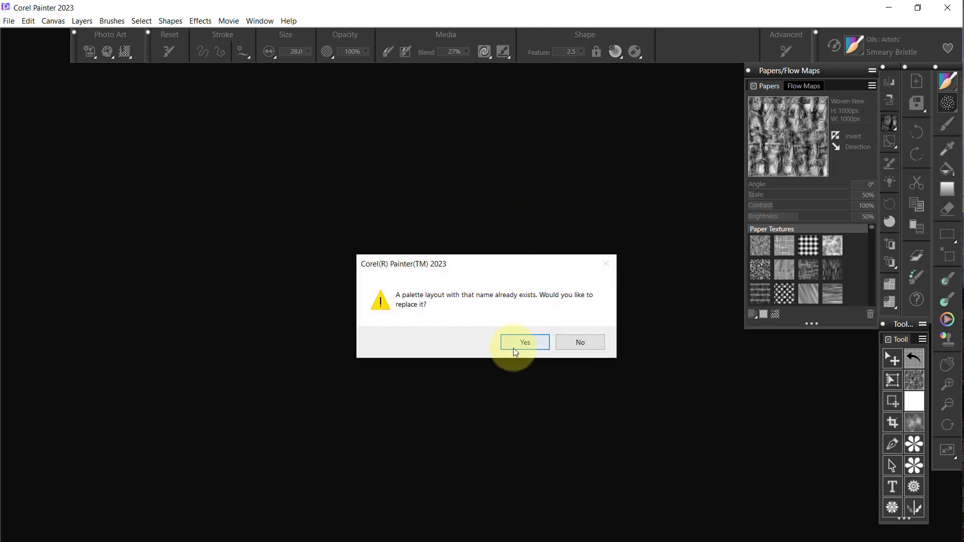
pyautogui.click(517, 343)
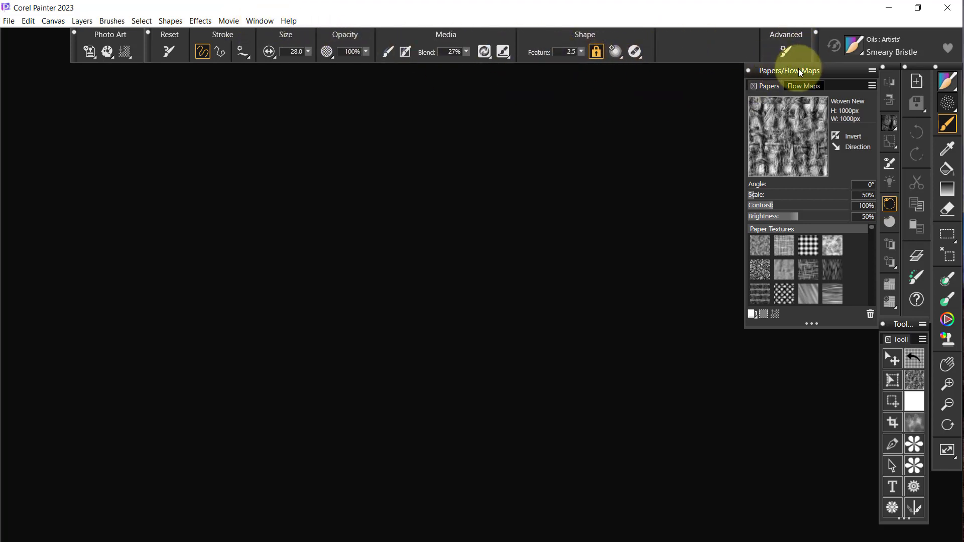
# Close Papers/Flow Maps, resave the layout under the same custom name replacing it, then quit Painter
pyautogui.click(748, 71)
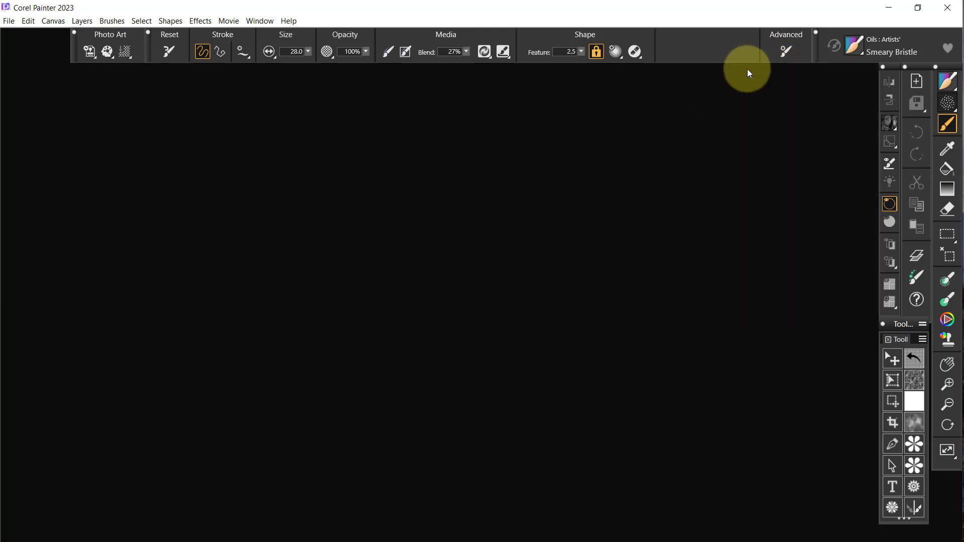
pyautogui.click(261, 21)
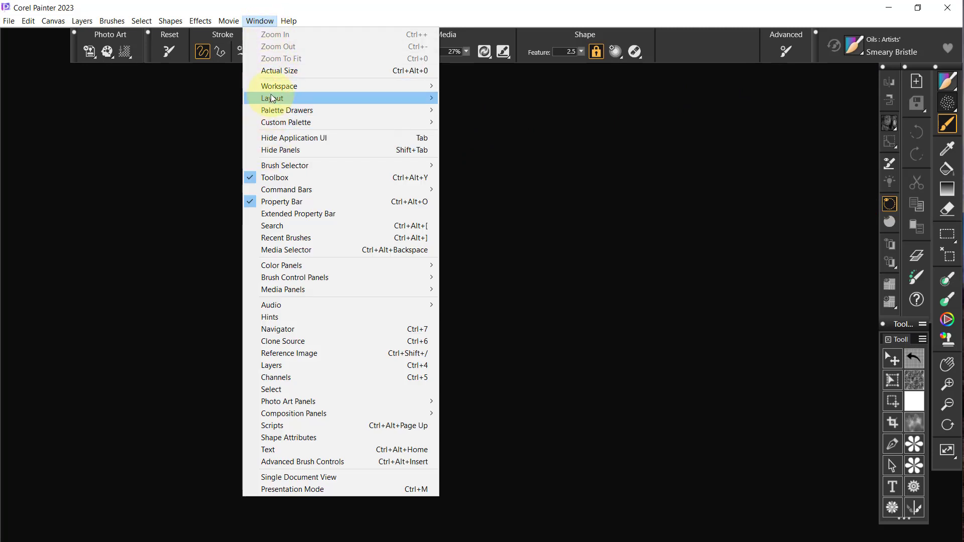
pyautogui.moveTo(313, 100)
pyautogui.click(490, 99)
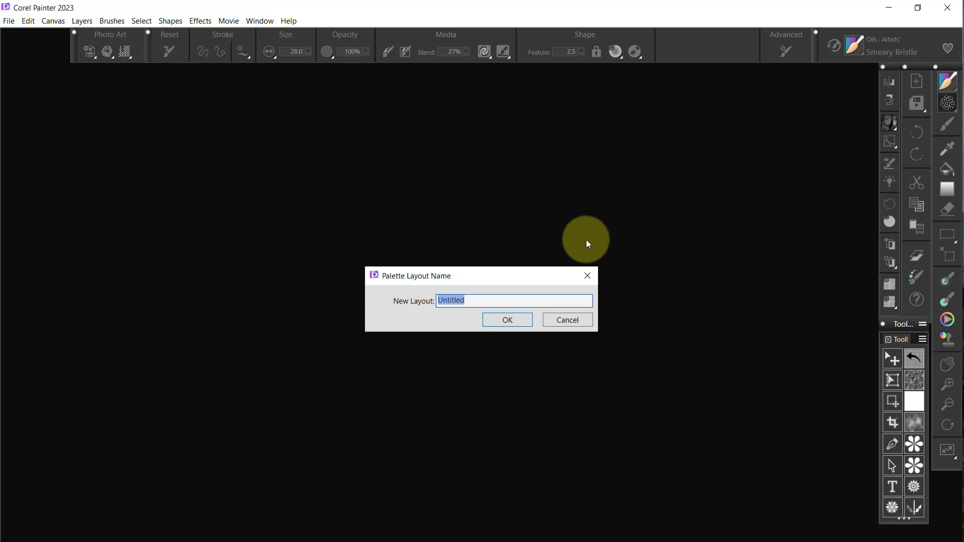
pyautogui.write("Skip's 2023")
pyautogui.click(507, 320)
pyautogui.click(521, 341)
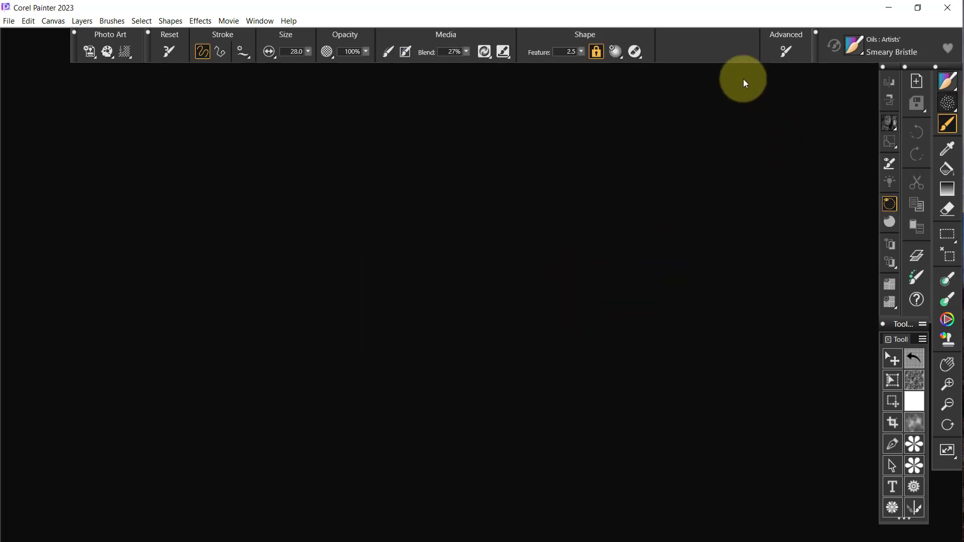
pyautogui.click(946, 8)
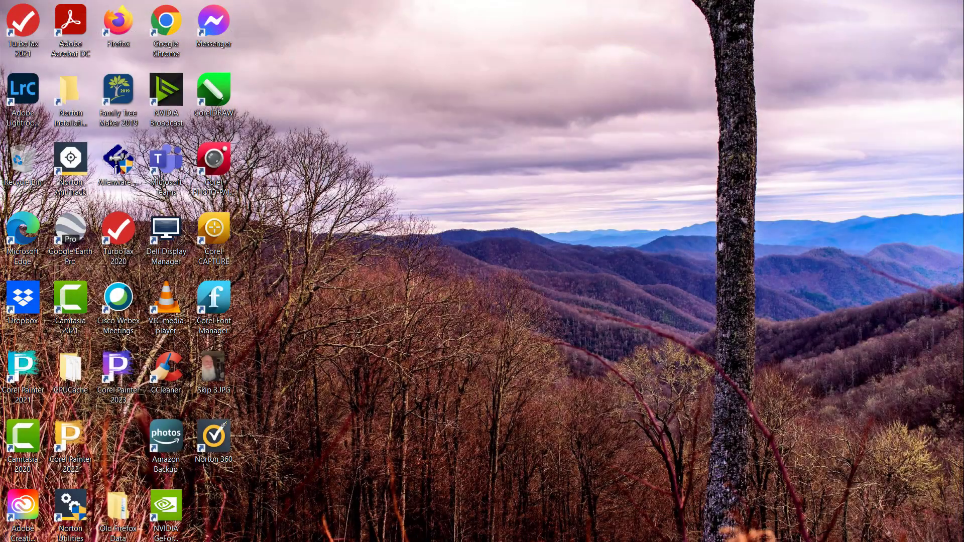